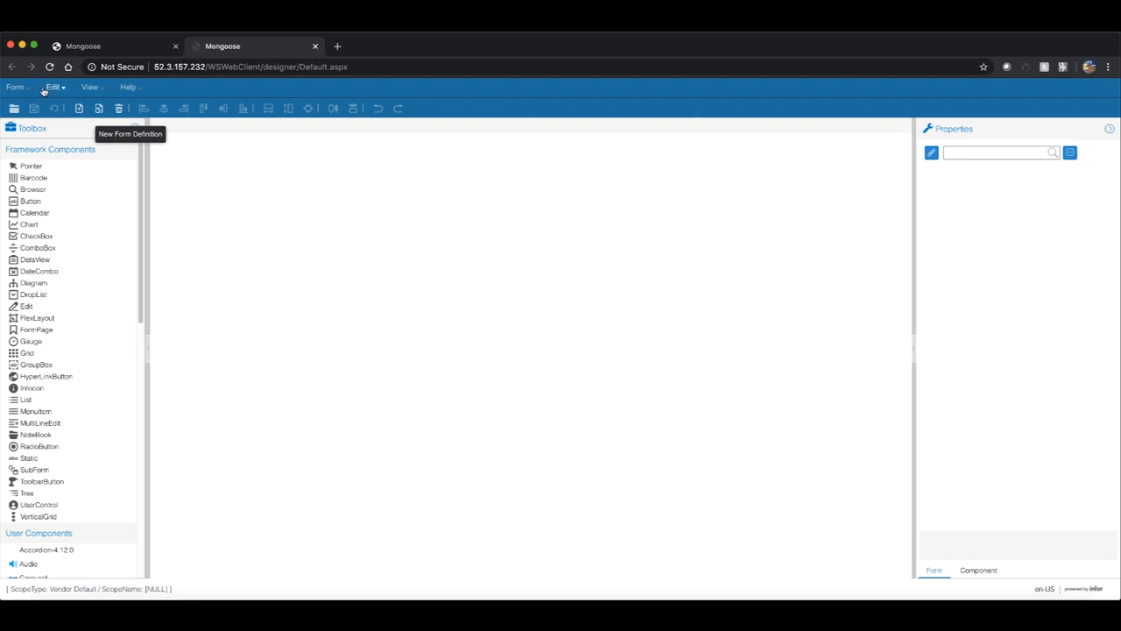
# Step: Start a new form definition using the NewData category and the Maintenance wizard
pyautogui.click(16, 86)
pyautogui.moveTo(36, 112)
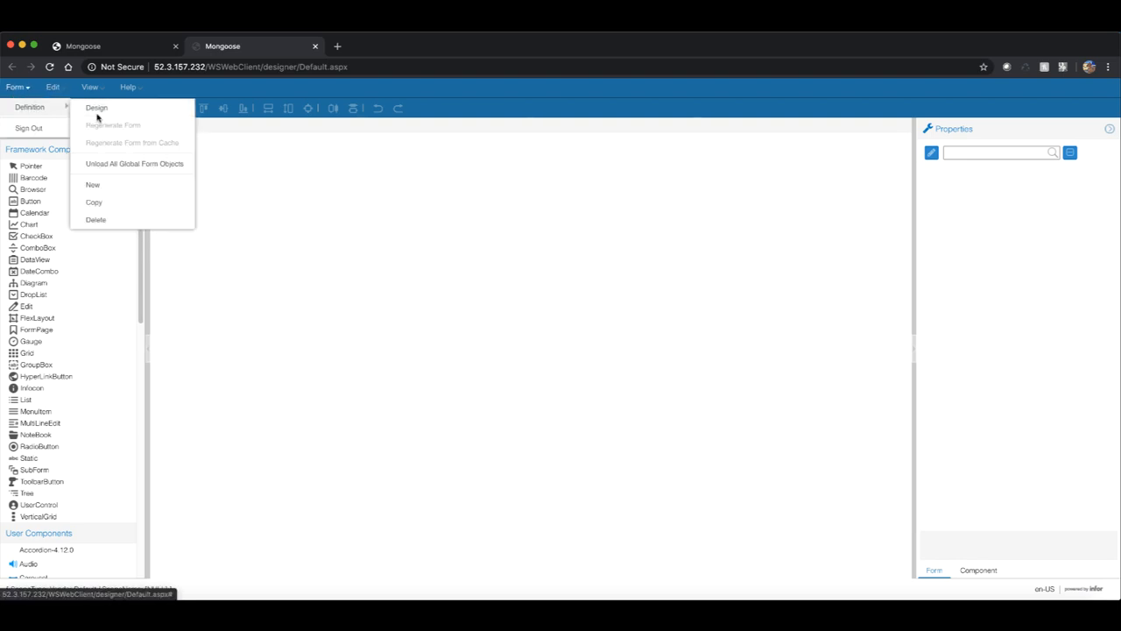
pyautogui.click(112, 187)
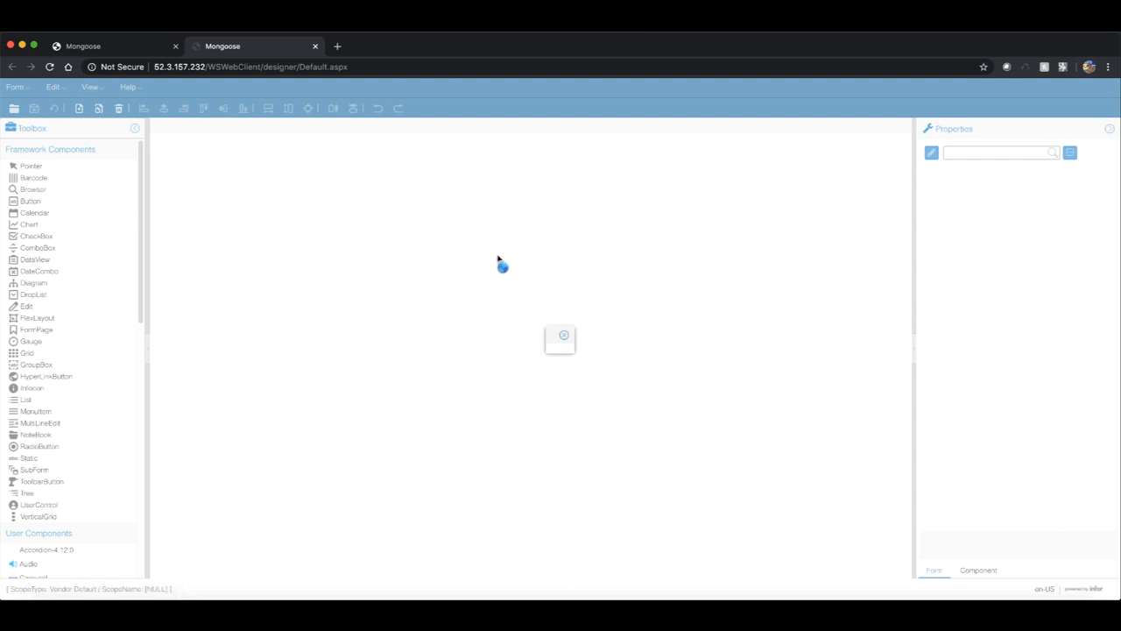
pyautogui.click(684, 284)
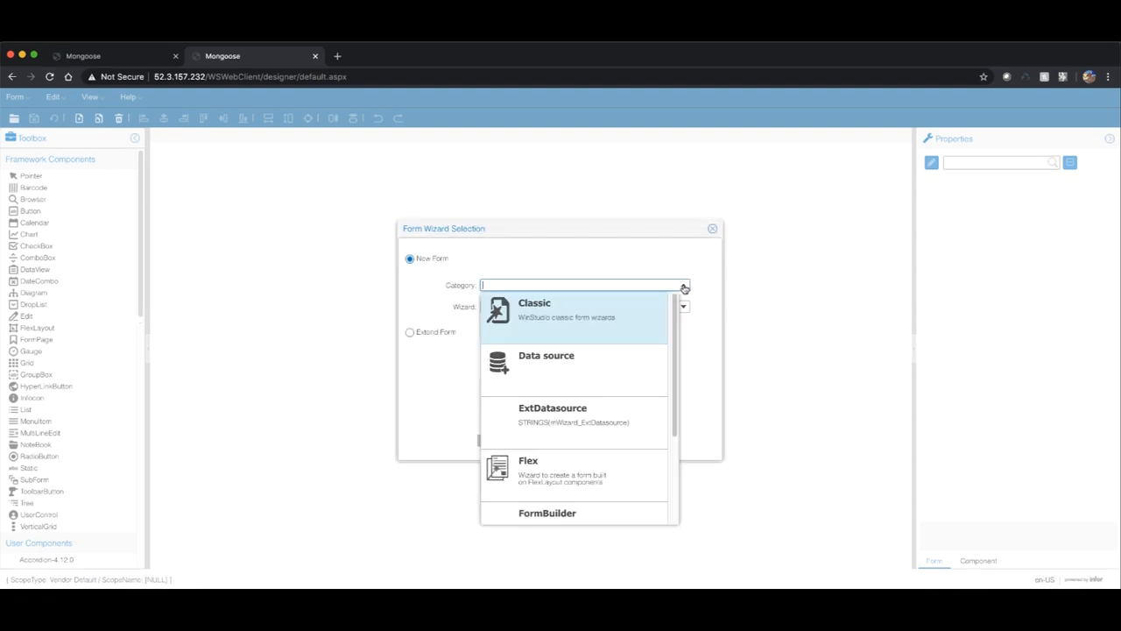
pyautogui.scroll(-3, 636, 368)
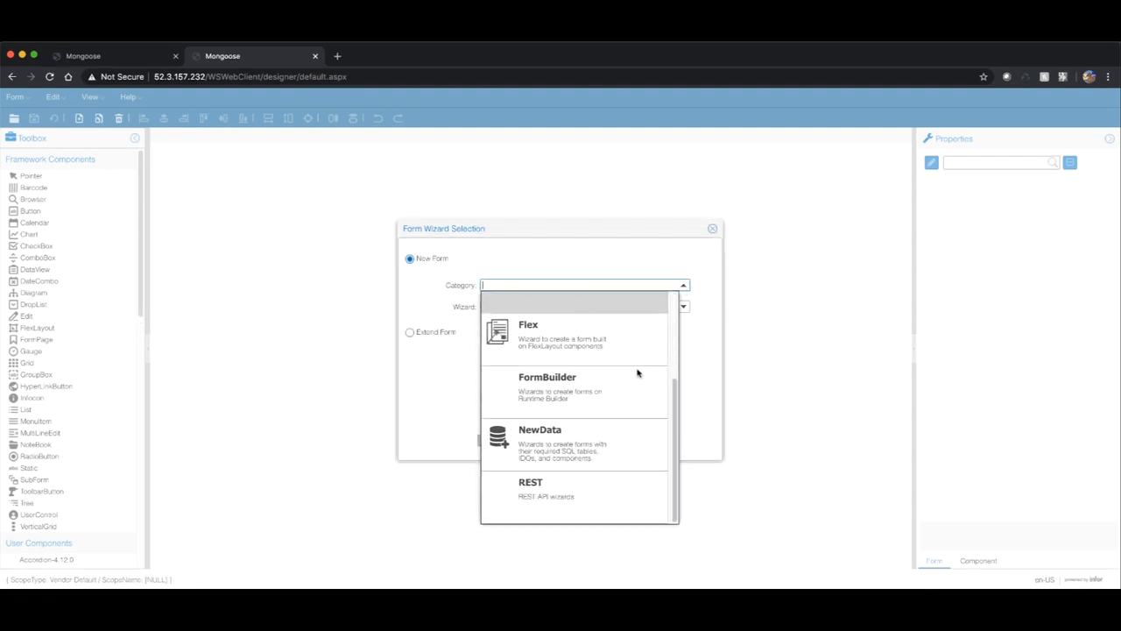
pyautogui.click(573, 459)
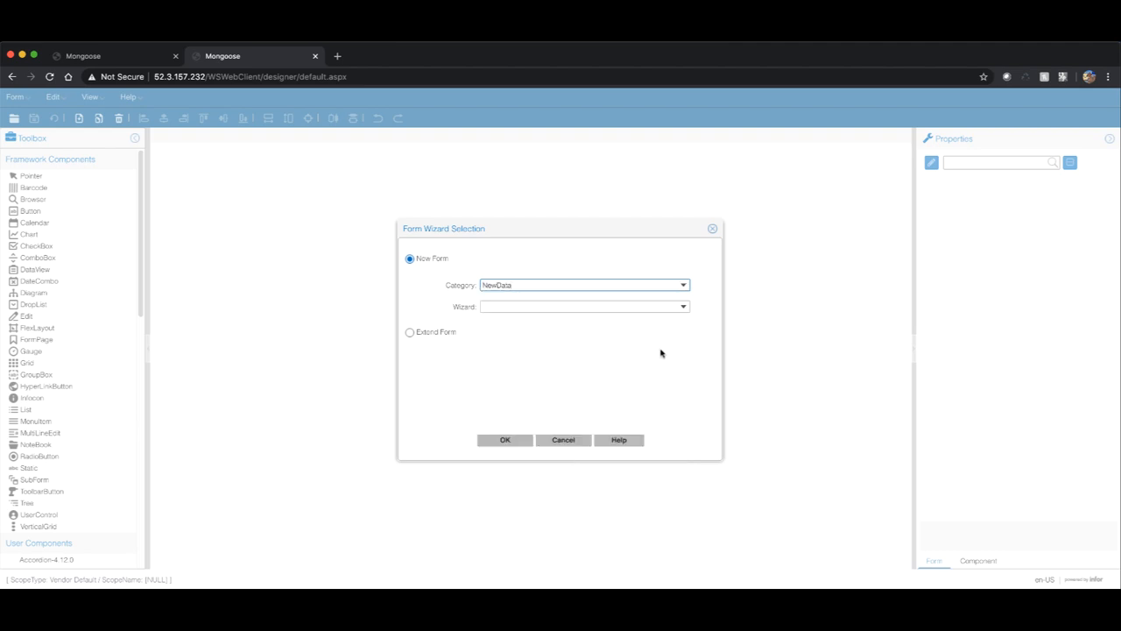
pyautogui.click(682, 309)
pyautogui.click(593, 329)
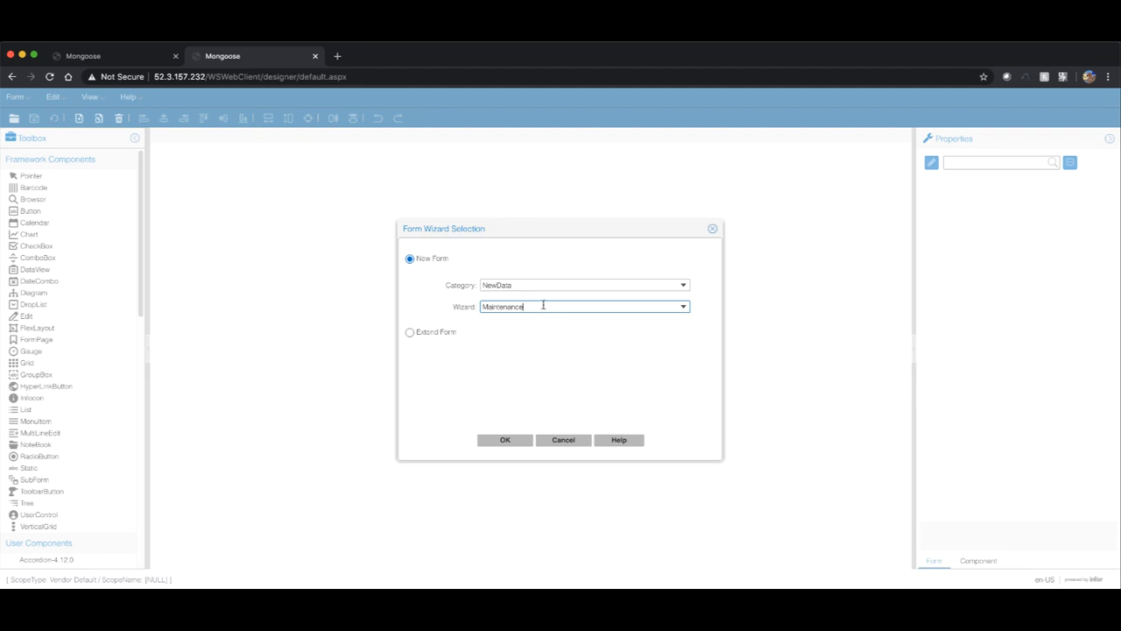
# Step: Clear the chosen wizard, switch the category to Classic and list its wizards
pyautogui.moveTo(543, 306); pyautogui.dragTo(462, 302)
pyautogui.press('BackSpace')
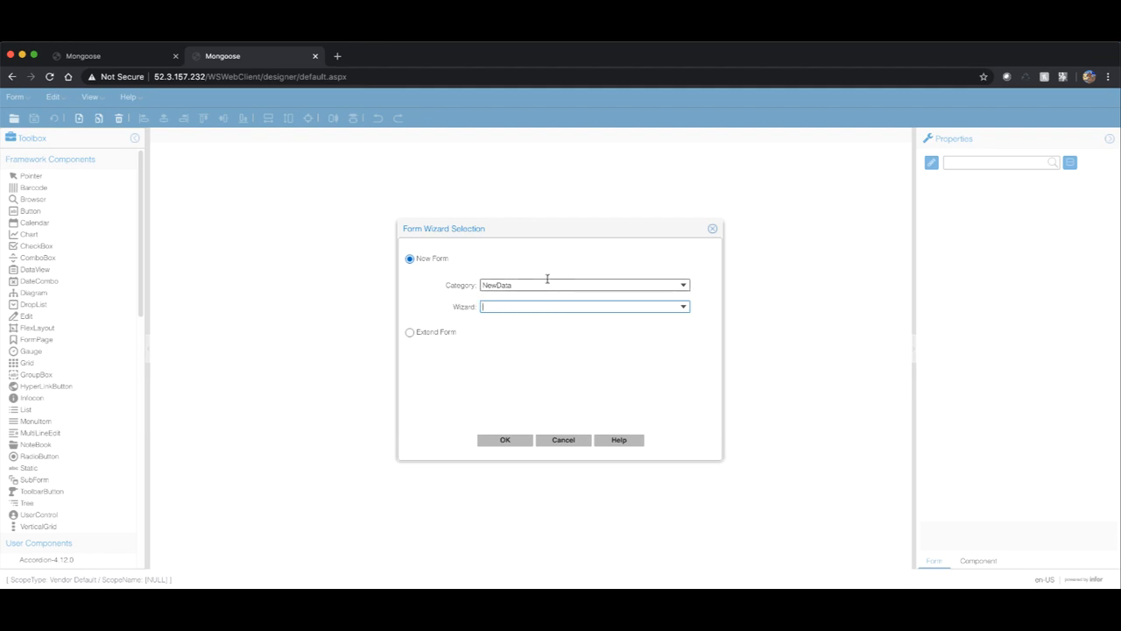
pyautogui.click(686, 287)
pyautogui.scroll(3, 622, 350)
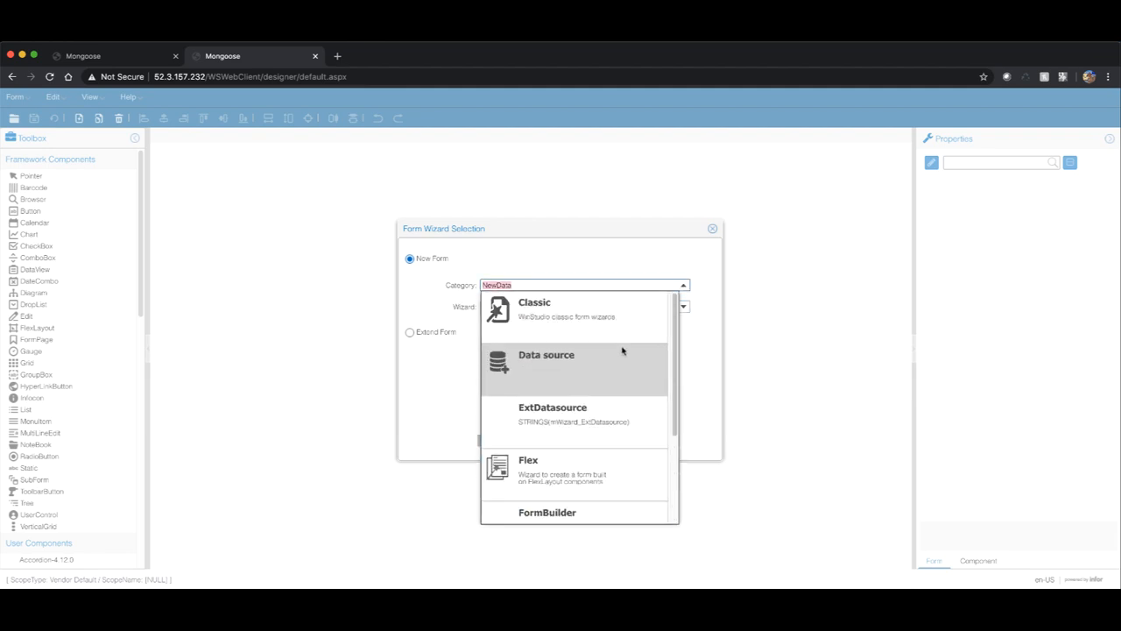
pyautogui.click(606, 326)
pyautogui.click(685, 307)
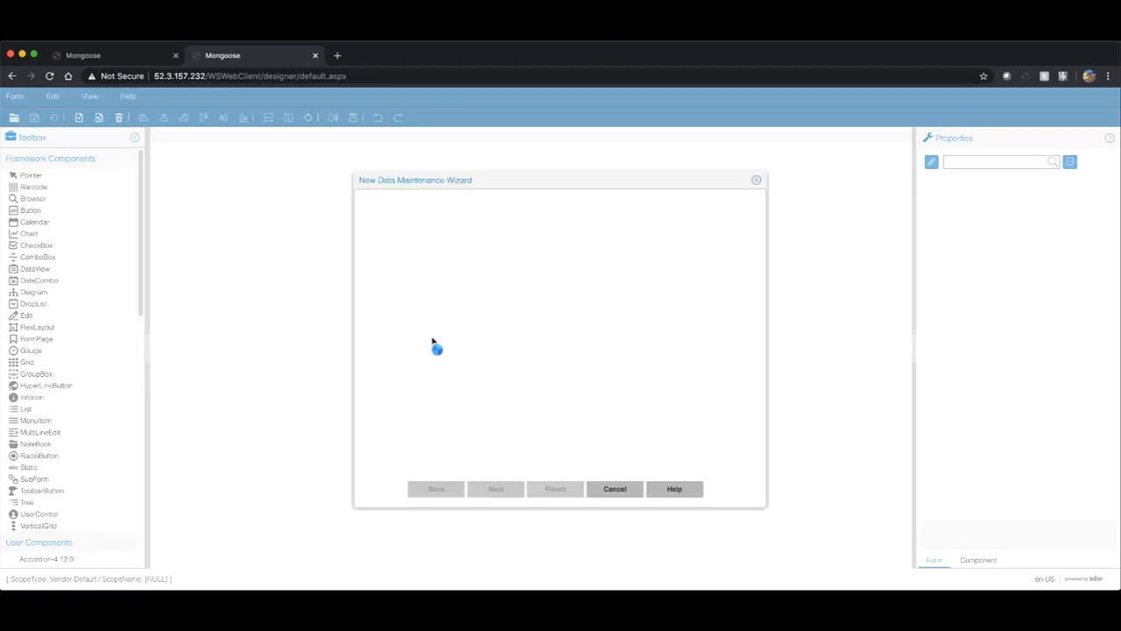
# Step: Name the IDO CP_SampleProject, assign it to the AppBuilder project and set the table alias to cpsampleproj
pyautogui.write('CP_SampleProject')
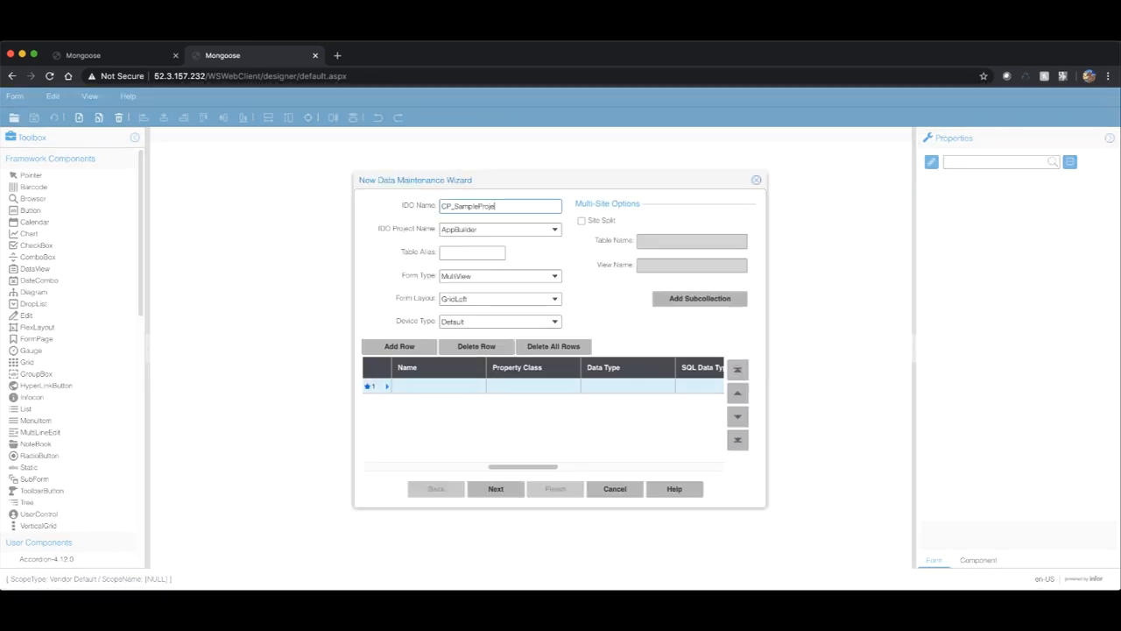
pyautogui.click(555, 230)
pyautogui.click(525, 244)
pyautogui.press('Tab')
pyautogui.write('cpsampleproj')
pyautogui.press('Tab')
pyautogui.press('Tab')
pyautogui.press('Tab')
pyautogui.press('Tab')
# Step: Define the first property as Name with data type String, marked as primary key and required
pyautogui.write('Name')
pyautogui.press('Tab')
pyautogui.press('Tab')
pyautogui.write('String')
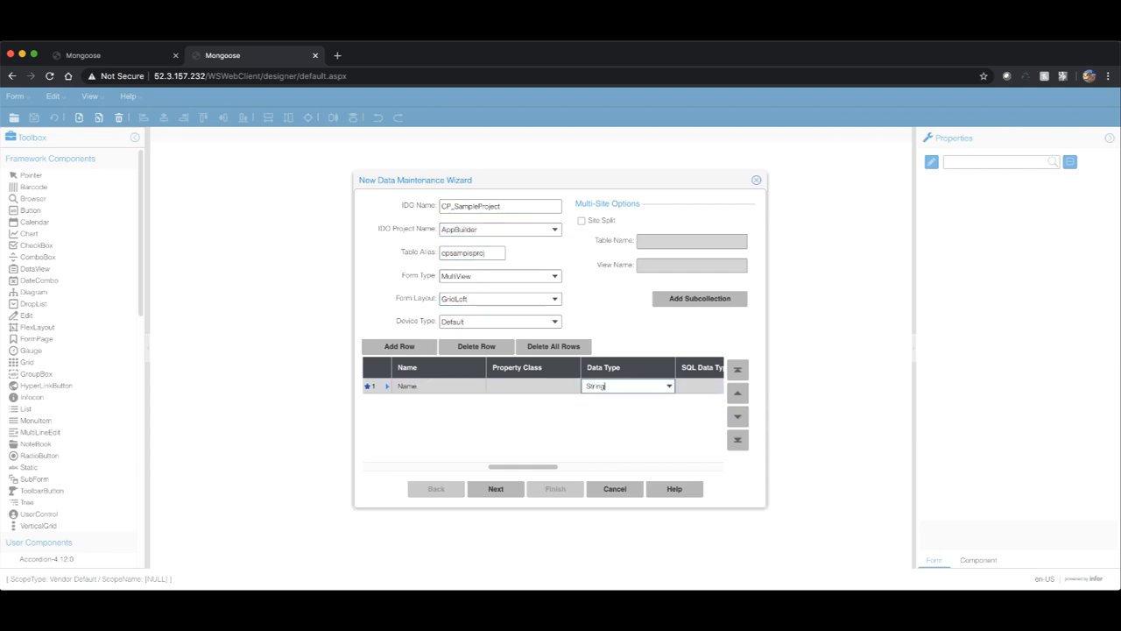
pyautogui.press('Tab')
pyautogui.press('Tab')
pyautogui.press('Tab')
pyautogui.press('Tab')
pyautogui.press('space')
pyautogui.press('Tab')
pyautogui.press('space')
pyautogui.press('Tab')
pyautogui.press('Tab')
# Step: Add an Email property row with data type String and a length of 100
pyautogui.click(418, 349)
pyautogui.write('Email')
pyautogui.press('Tab')
pyautogui.press('Tab')
pyautogui.write('String')
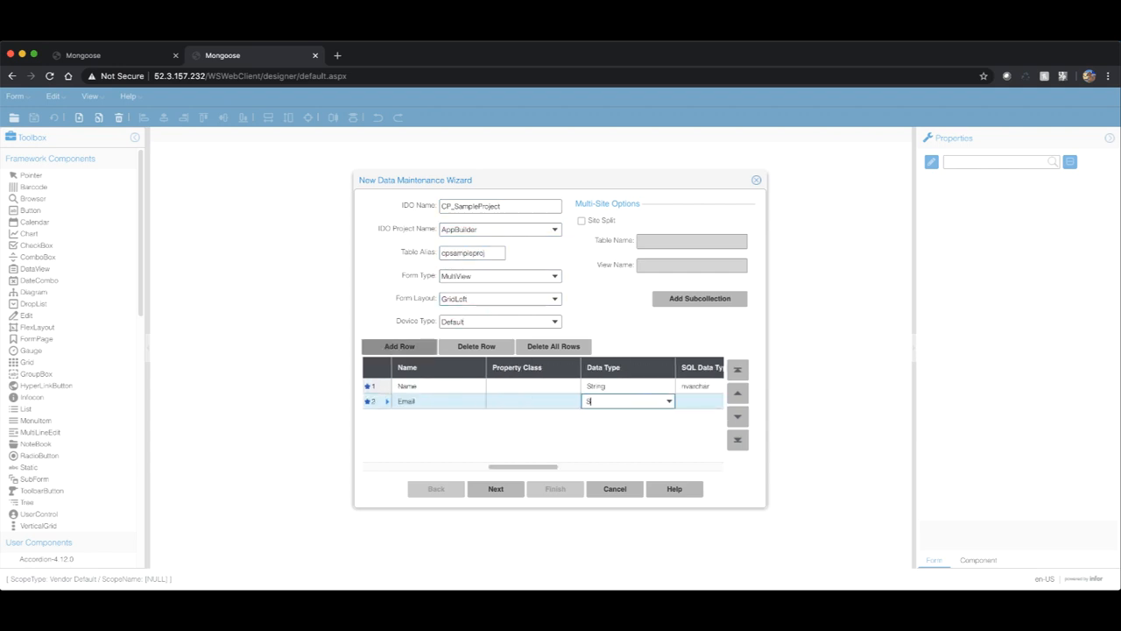
pyautogui.press('Tab')
pyautogui.press('Tab')
pyautogui.write('100')
pyautogui.press('Tab')
pyautogui.press('Tab')
pyautogui.press('Tab')
pyautogui.press('Tab')
pyautogui.press('Tab')
# Step: Add an Address property row with data type String and label string ID sAddress
pyautogui.click(397, 352)
pyautogui.write('Address')
pyautogui.press('Tab')
pyautogui.press('Tab')
pyautogui.write('String')
pyautogui.press('Tab')
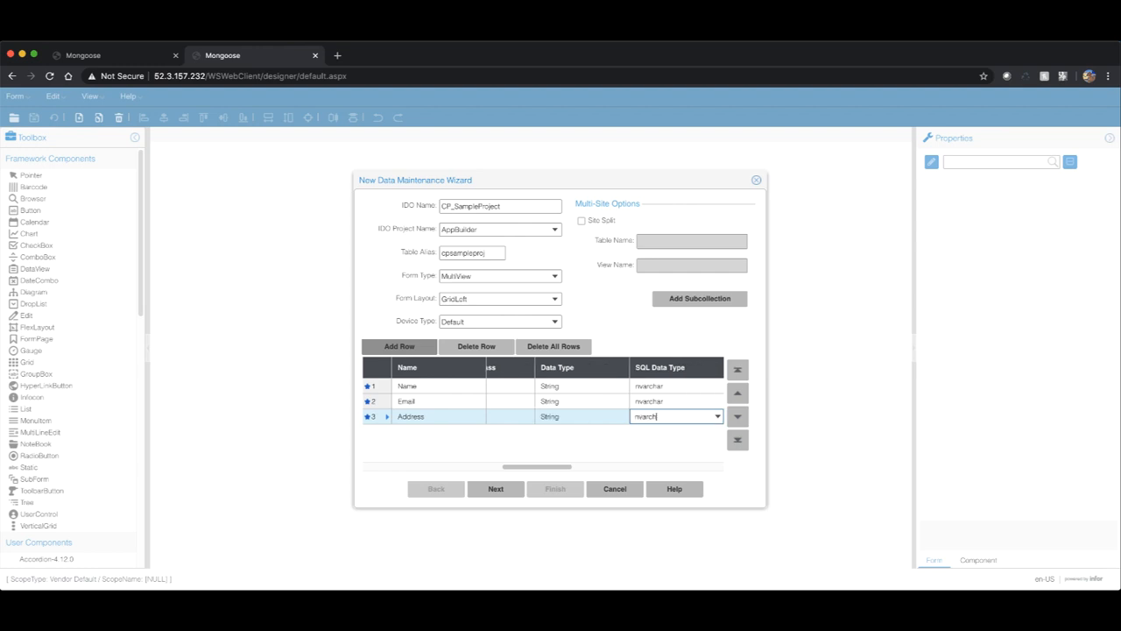
pyautogui.press('Tab')
pyautogui.press('Tab')
pyautogui.press('Tab')
pyautogui.press('Tab')
pyautogui.press('Tab')
pyautogui.write('sAddress')
pyautogui.press('Tab')
# Step: Add a CustomerRating property row with a data type, a length of 1 and label string ID sCustomerRating
pyautogui.click(396, 352)
pyautogui.write('CustomerRating')
pyautogui.press('Tab')
pyautogui.press('Tab')
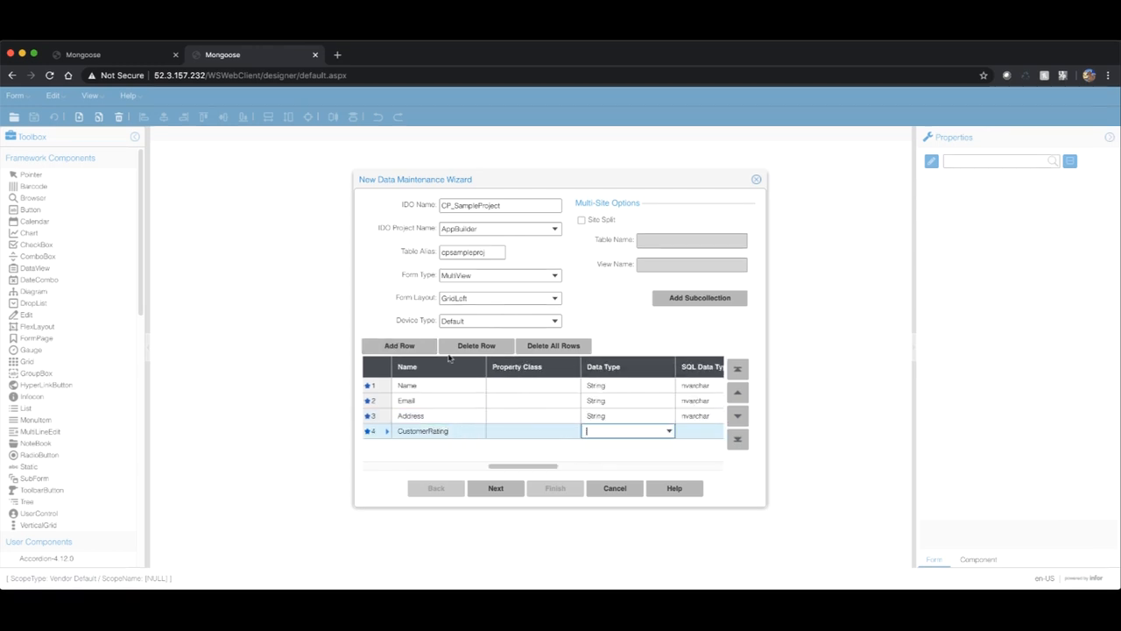
pyautogui.click(669, 431)
pyautogui.click(644, 388)
pyautogui.press('Tab')
pyautogui.press('Tab')
pyautogui.write('1')
pyautogui.press('Tab')
pyautogui.press('Tab')
pyautogui.press('Tab')
pyautogui.press('Tab')
pyautogui.write('sCustomerRating')
# Step: Proceed through the remaining wizard pages and build the CP_SampleProject MultiView form, keeping Save Template enabled
pyautogui.click(496, 490)
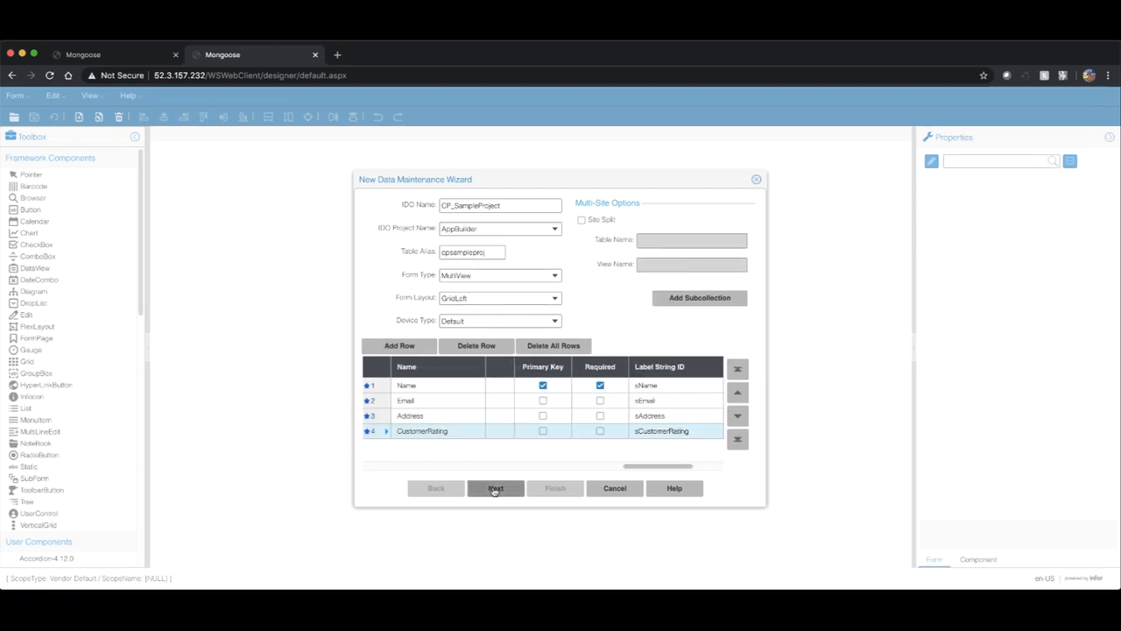
pyautogui.click(496, 488)
pyautogui.click(496, 489)
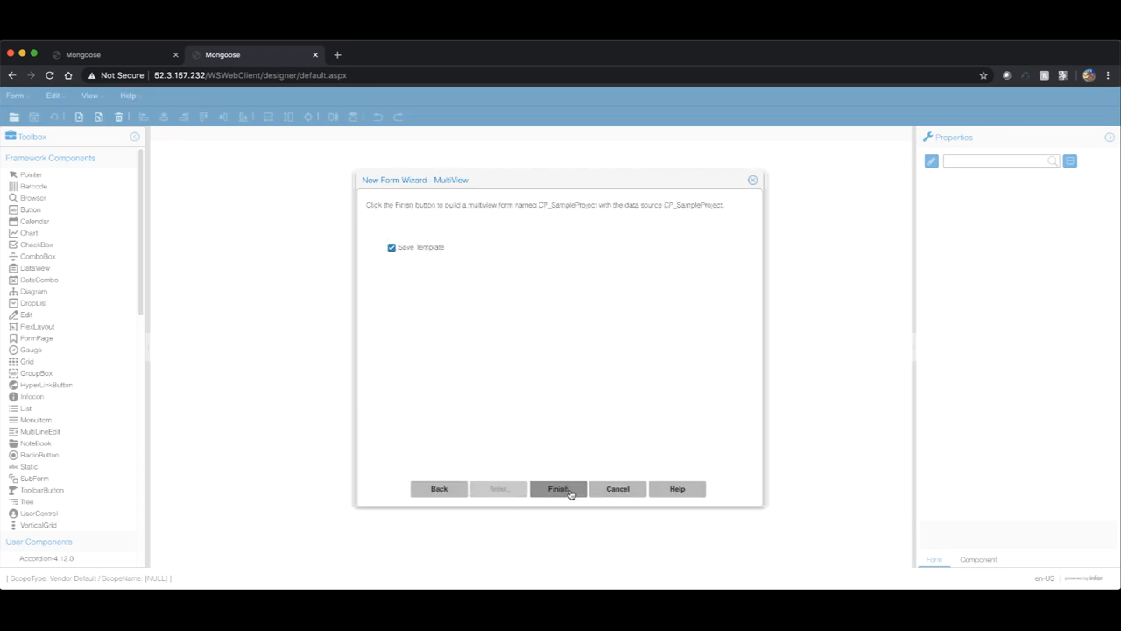
pyautogui.click(559, 489)
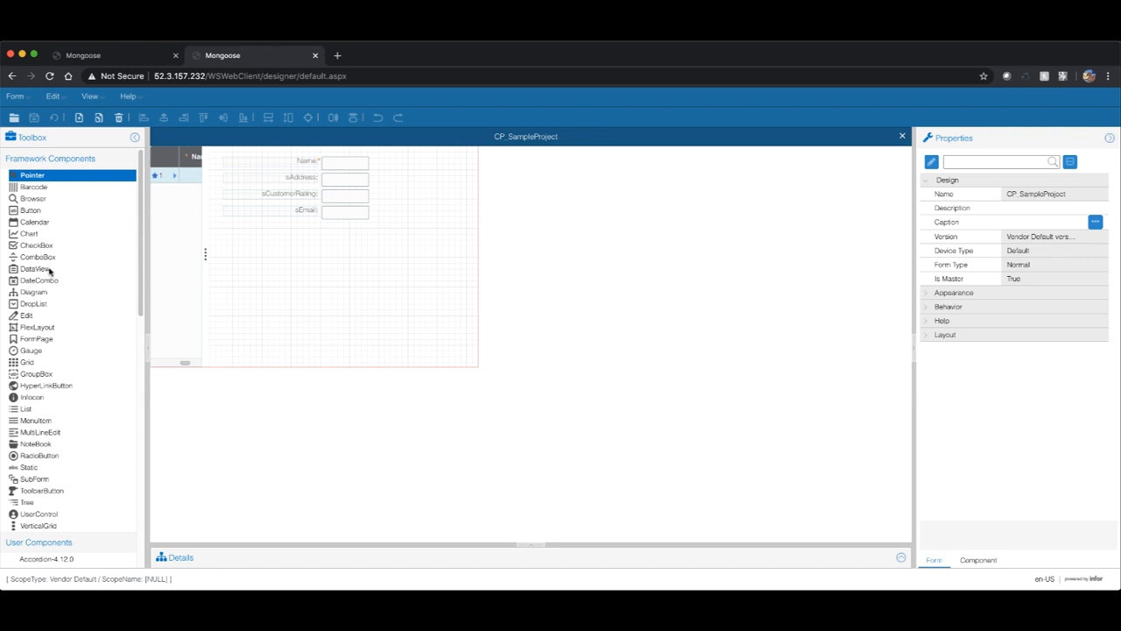
# Step: Browse the toolbox's framework and user components, and collapse and reopen the toolbox
pyautogui.scroll(-5, 66, 313)
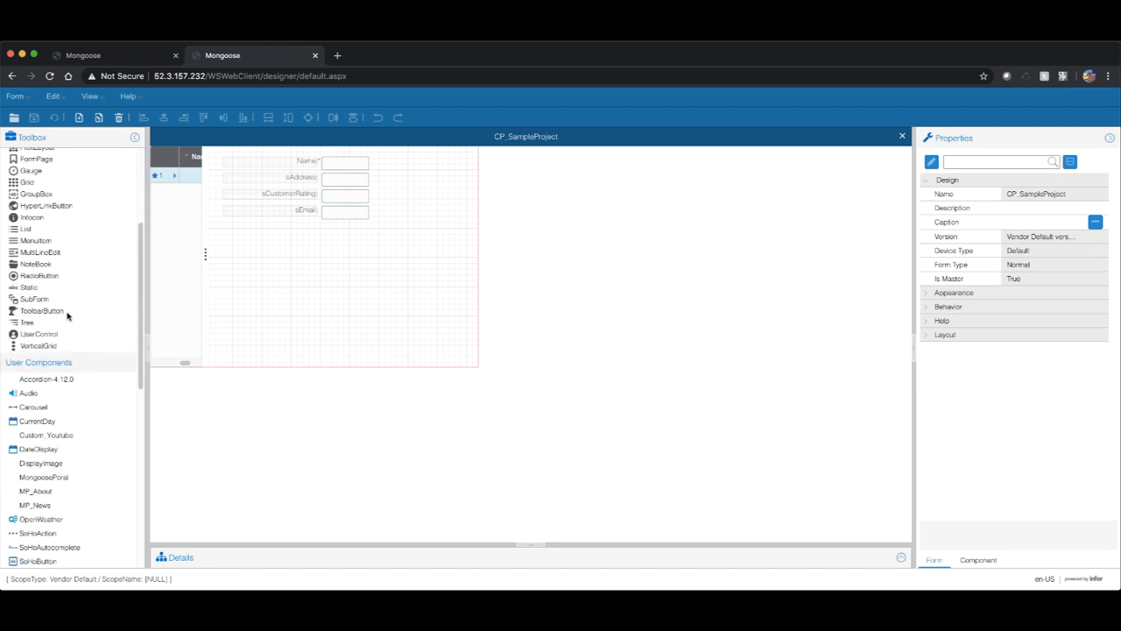
pyautogui.scroll(-4, 67, 315)
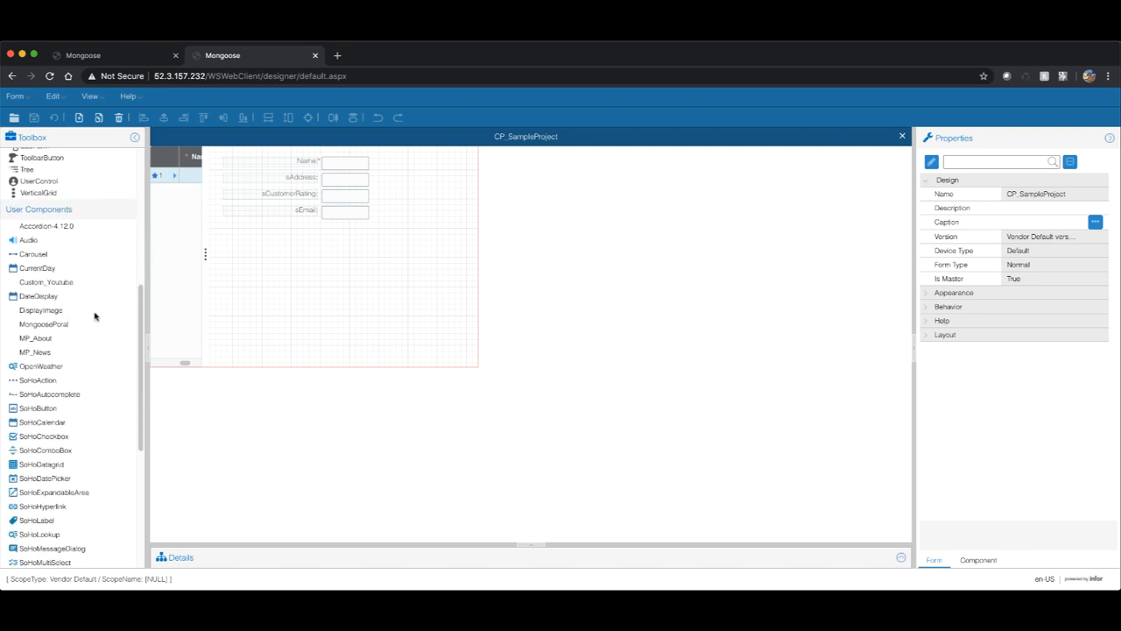
pyautogui.click(134, 139)
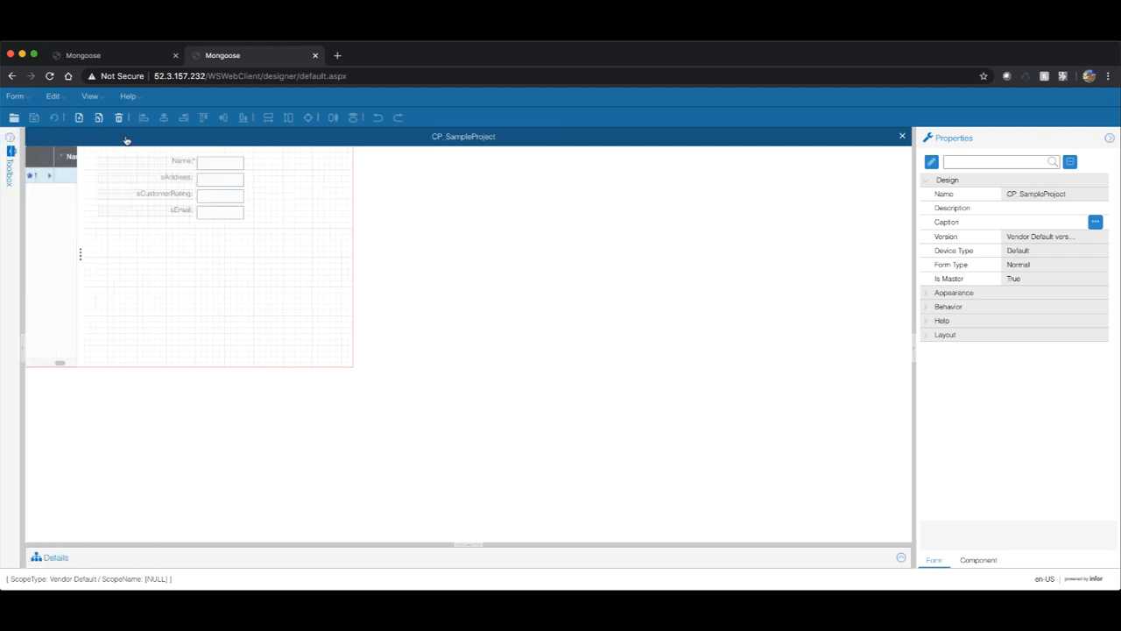
pyautogui.click(10, 138)
# Step: Examine the CustomerRating edit field's component properties and events, and compare them with the form-level properties
pyautogui.click(345, 195)
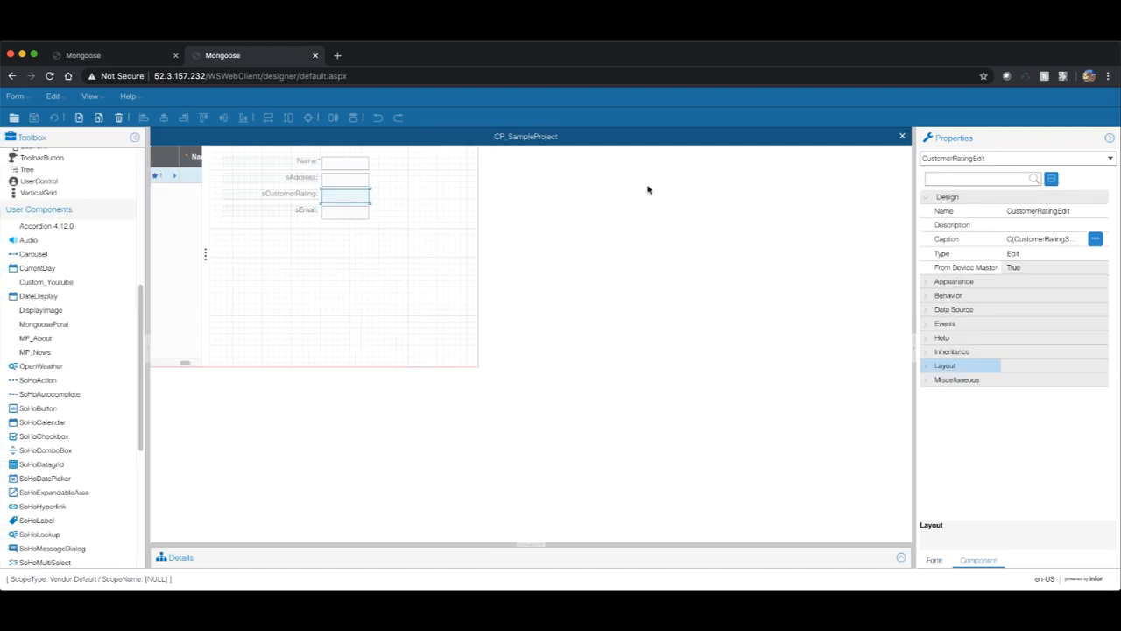
pyautogui.click(934, 560)
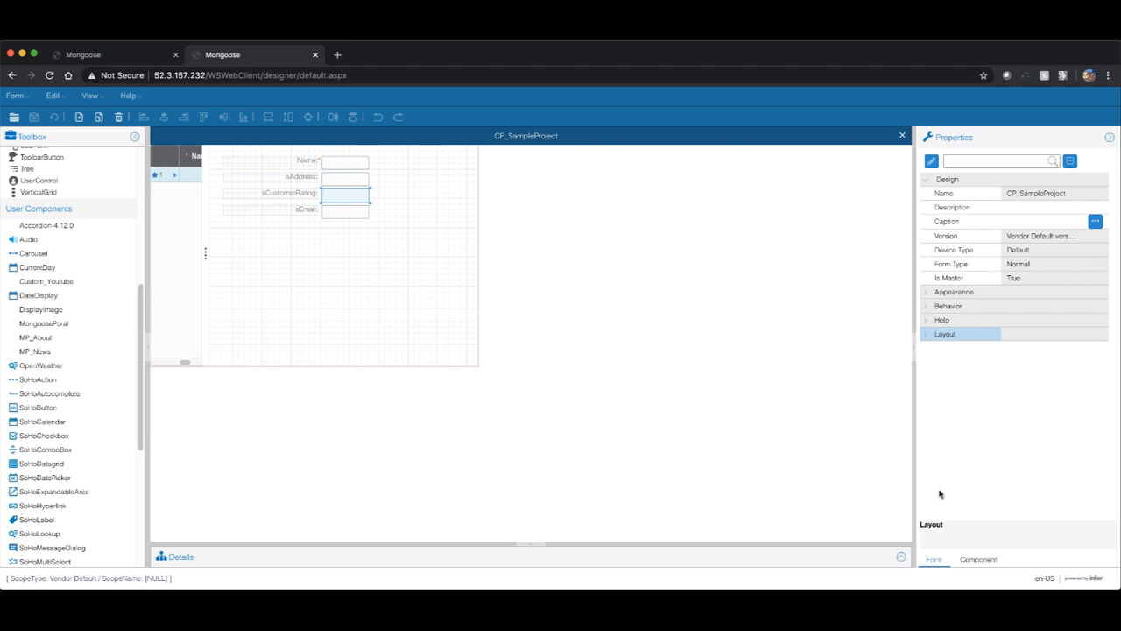
pyautogui.click(979, 560)
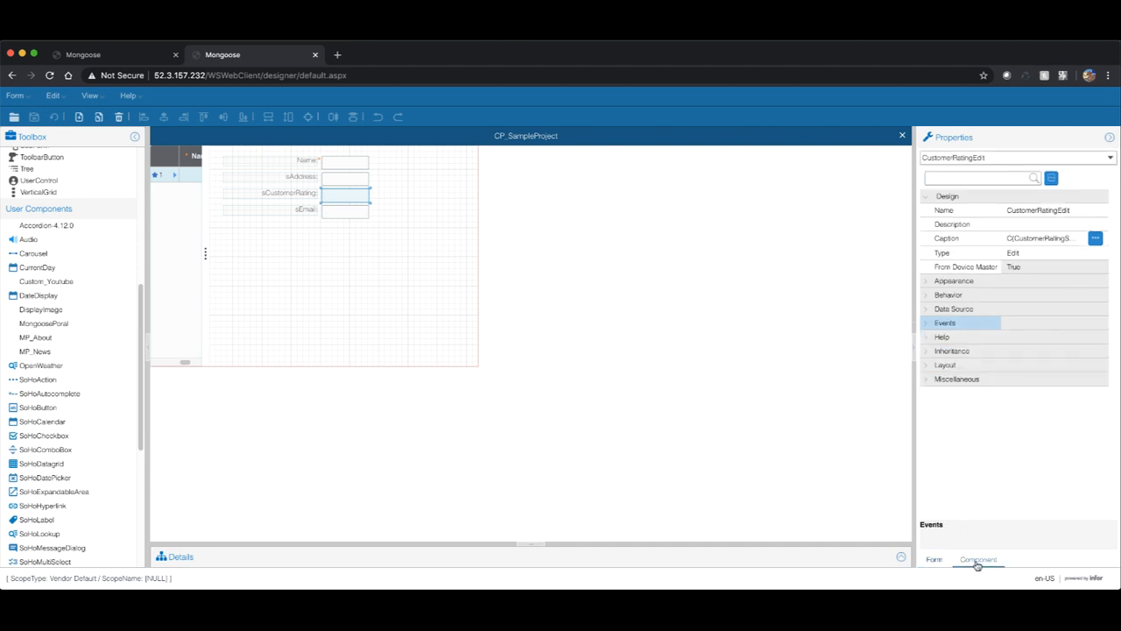
pyautogui.click(926, 324)
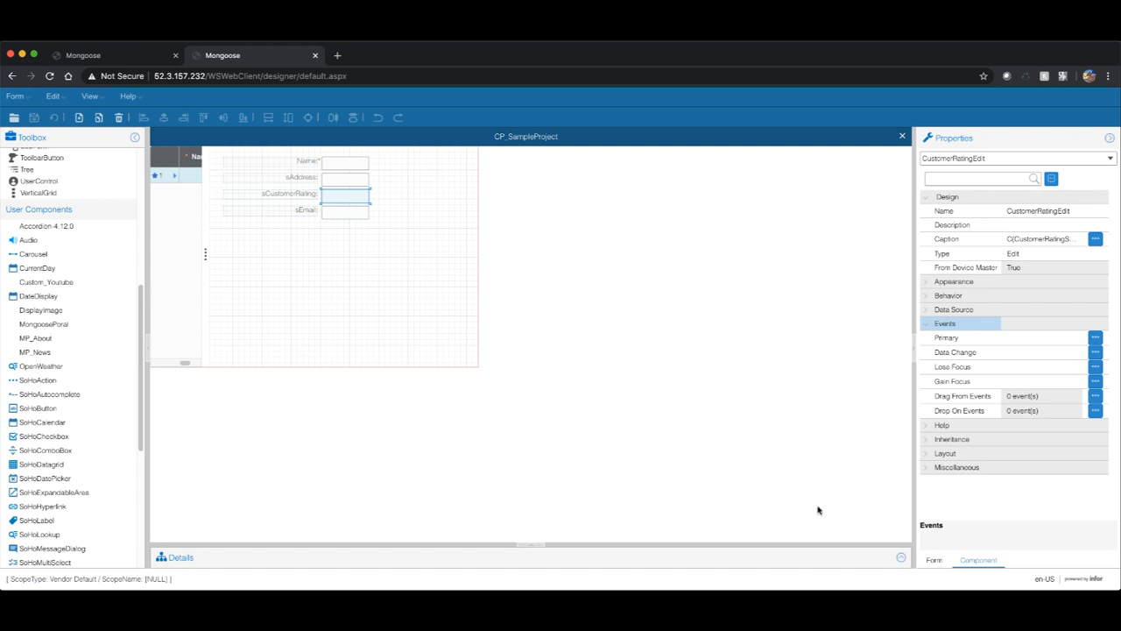
# Step: Open the form details and review the general properties and options of the primary collection CP_SampleProject
pyautogui.click(899, 557)
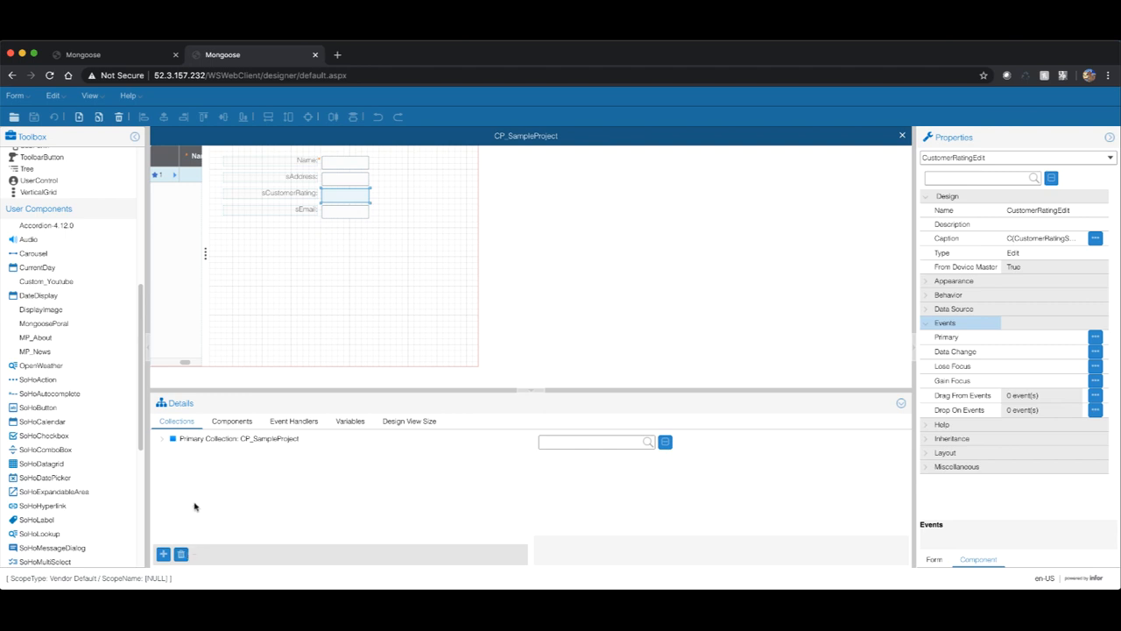
pyautogui.click(197, 441)
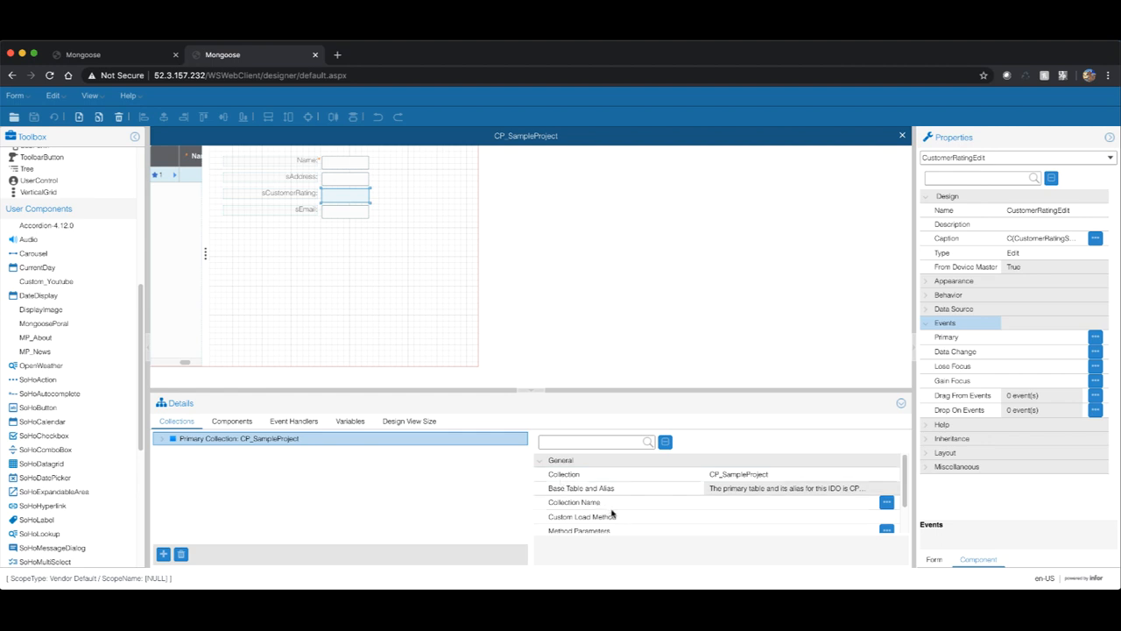
pyautogui.scroll(-2, 612, 514)
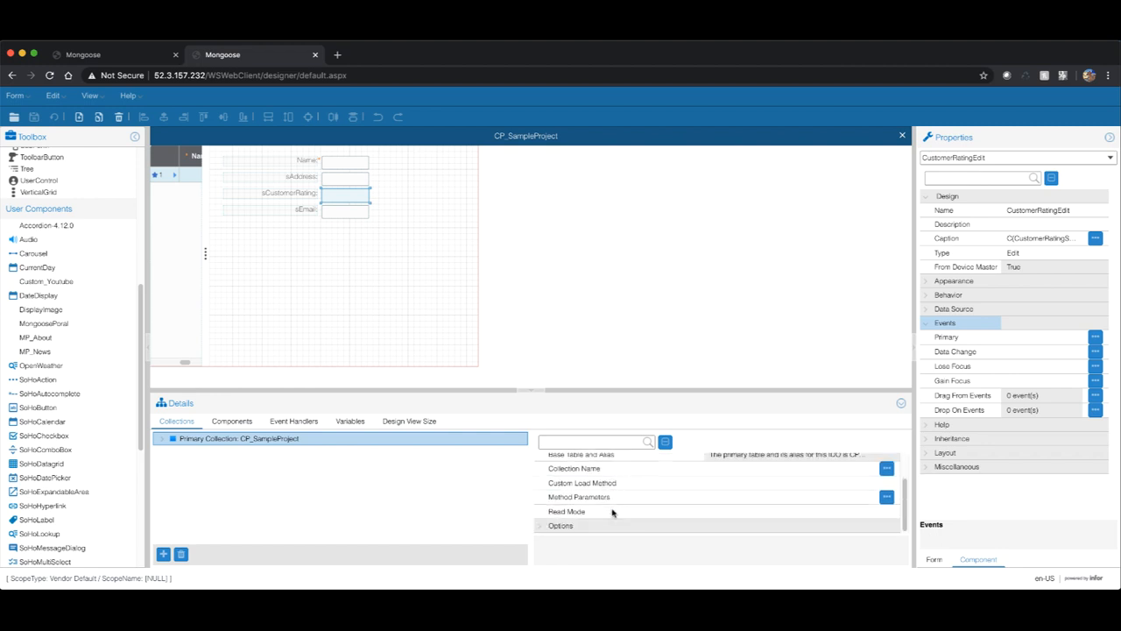
pyautogui.click(611, 524)
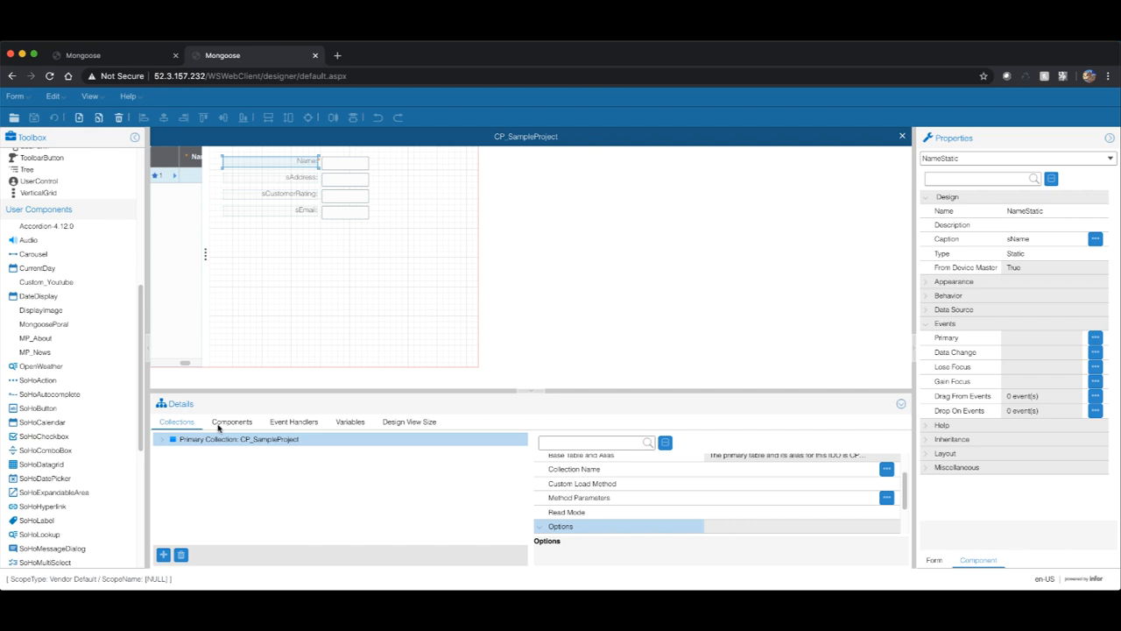
# Step: Search the form's component list for namestatic and try to delete the NameStatic label
pyautogui.click(230, 422)
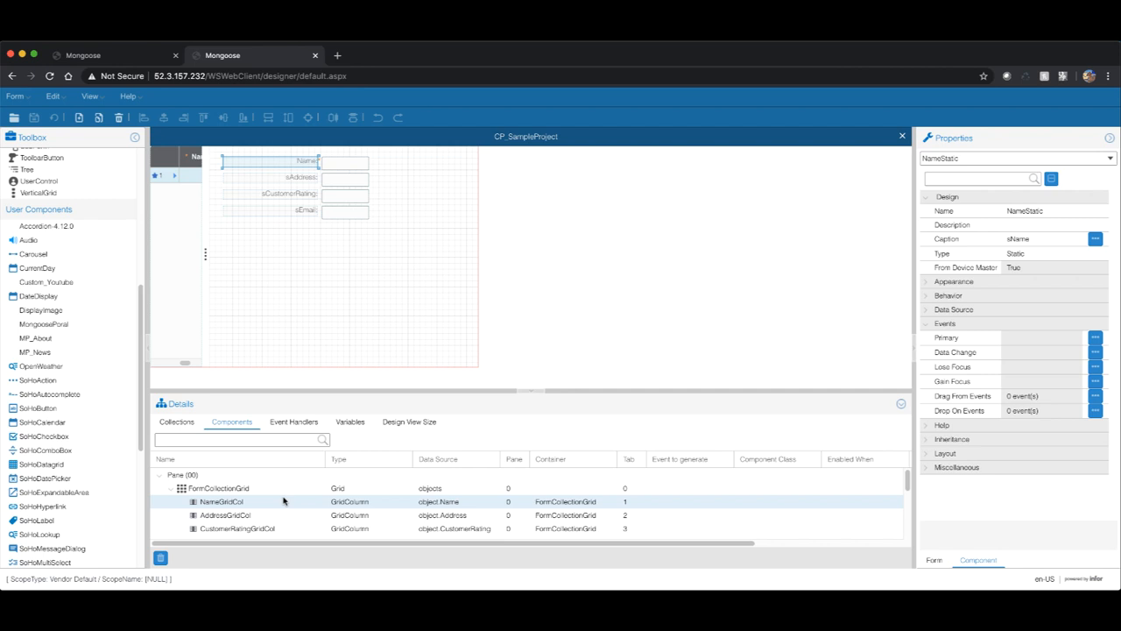
pyautogui.scroll(-5, 282, 500)
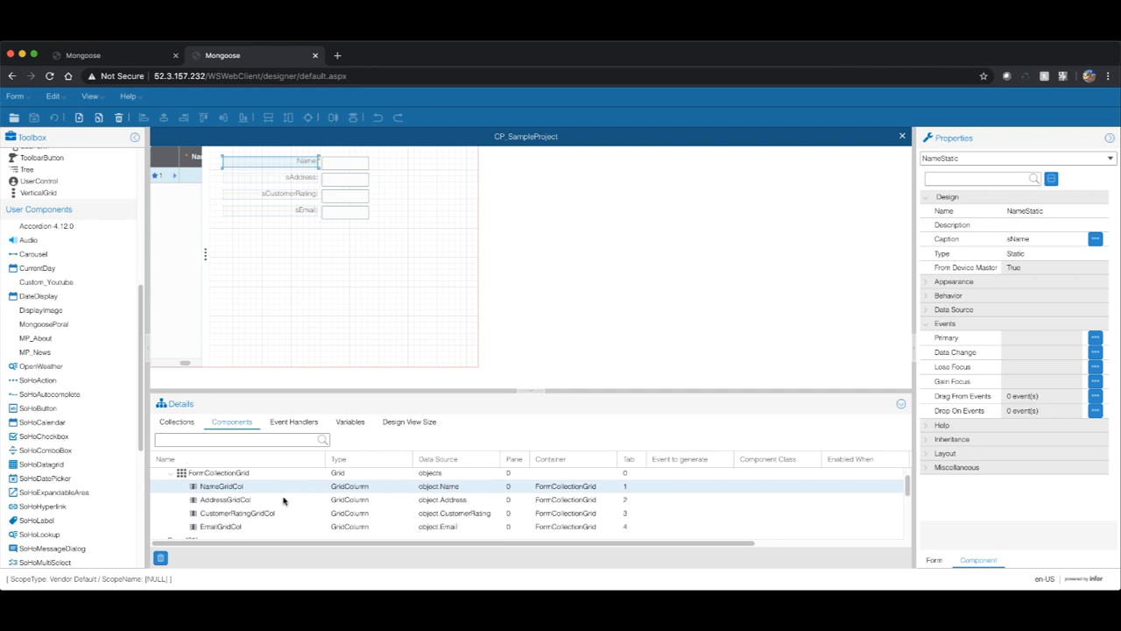
pyautogui.click(244, 440)
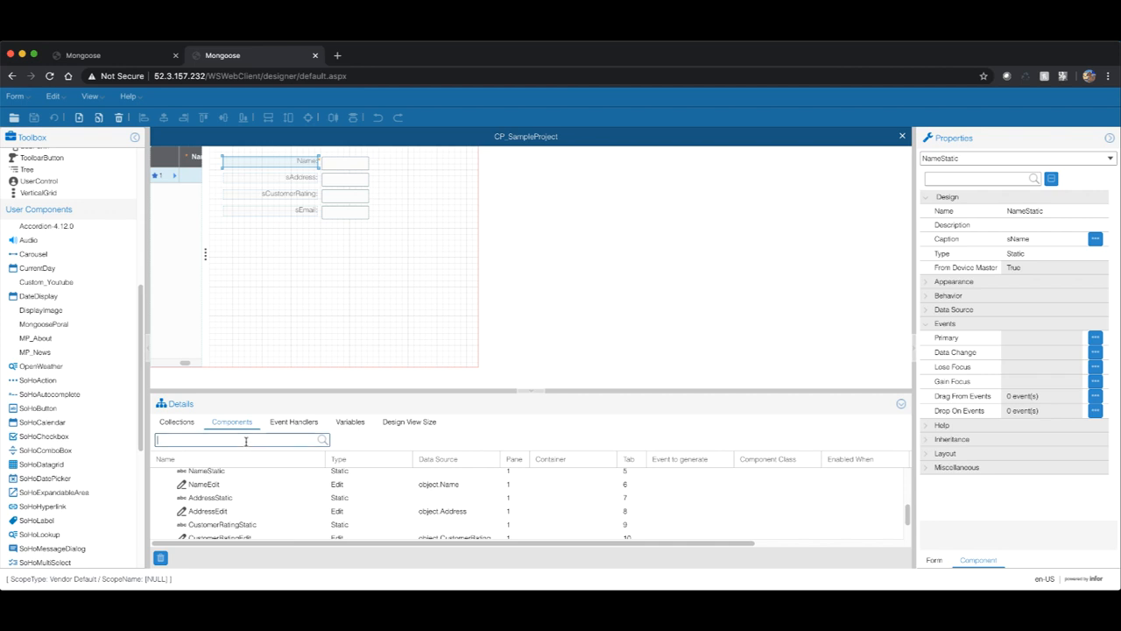
pyautogui.write('namestatic')
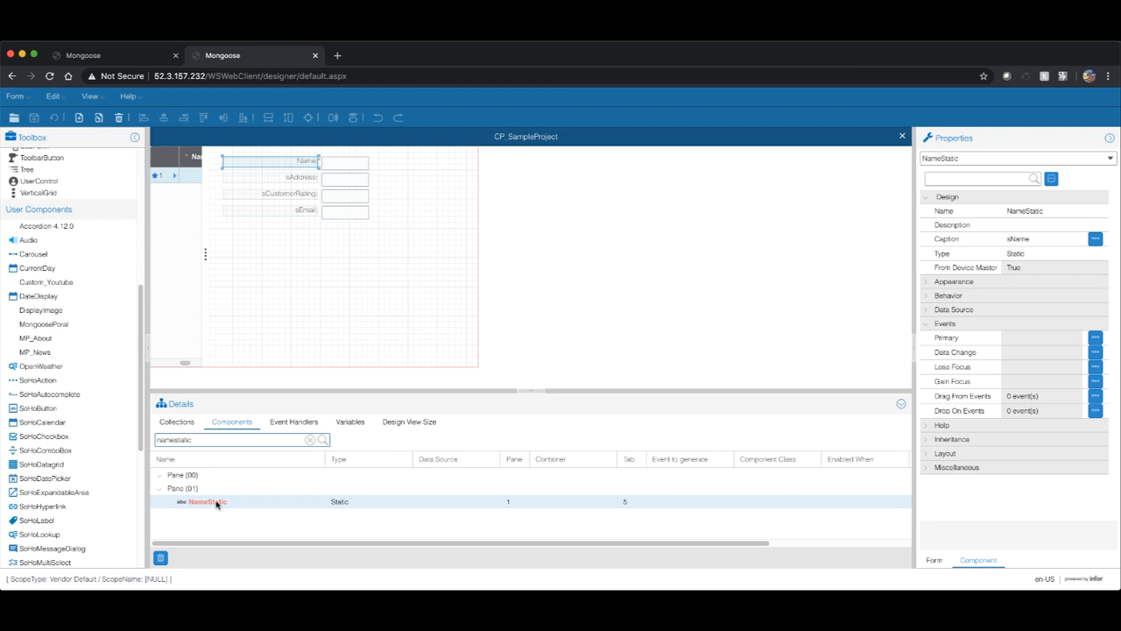
pyautogui.click(216, 504)
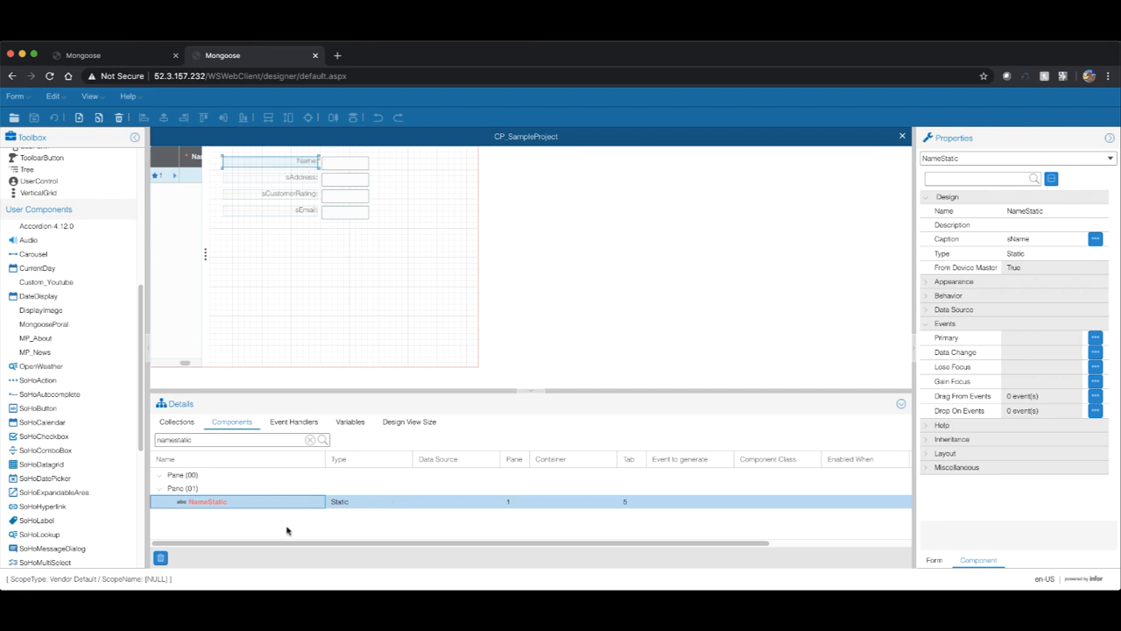
pyautogui.click(161, 558)
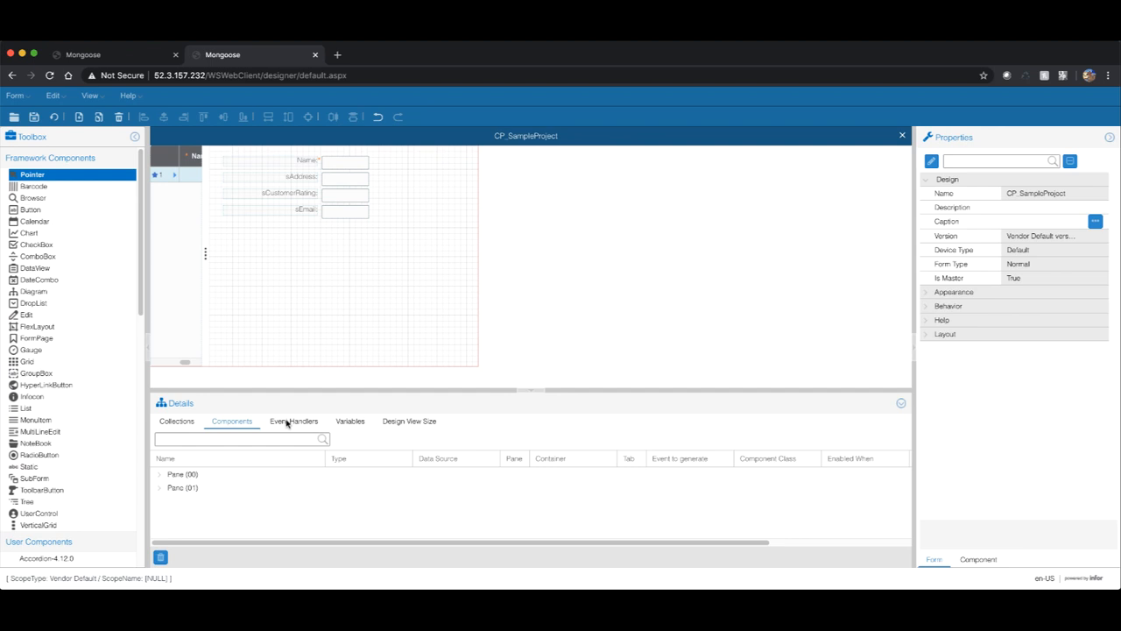
# Step: Review the form's event handlers, collapsing and expanding the StdFormPredisplay group and selecting its SETVARVALUES handler
pyautogui.click(295, 423)
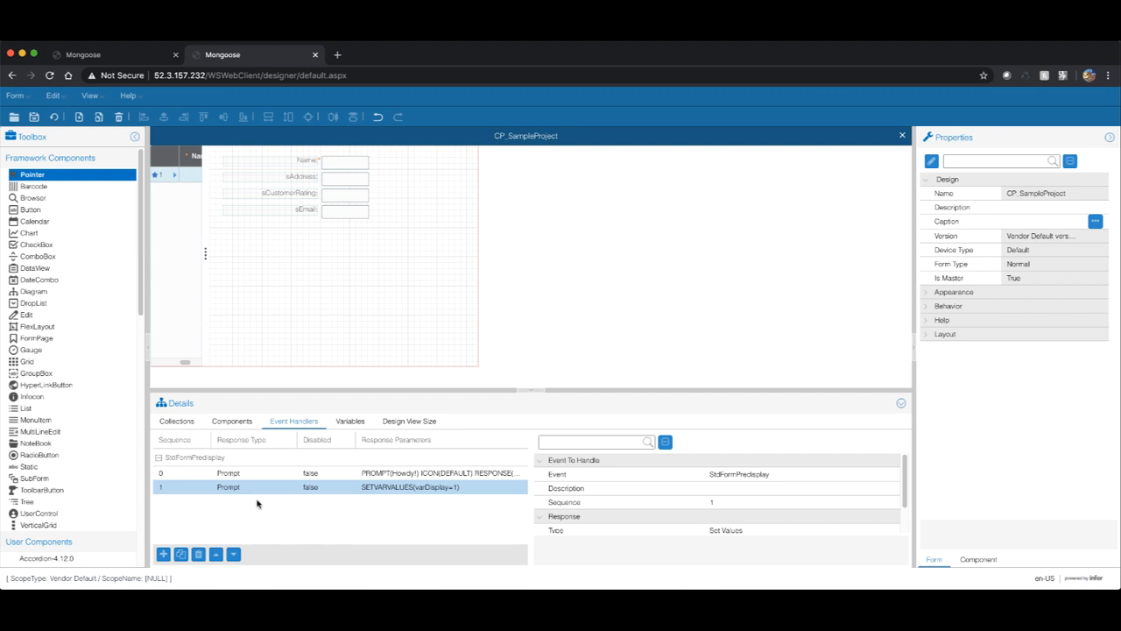
pyautogui.click(157, 458)
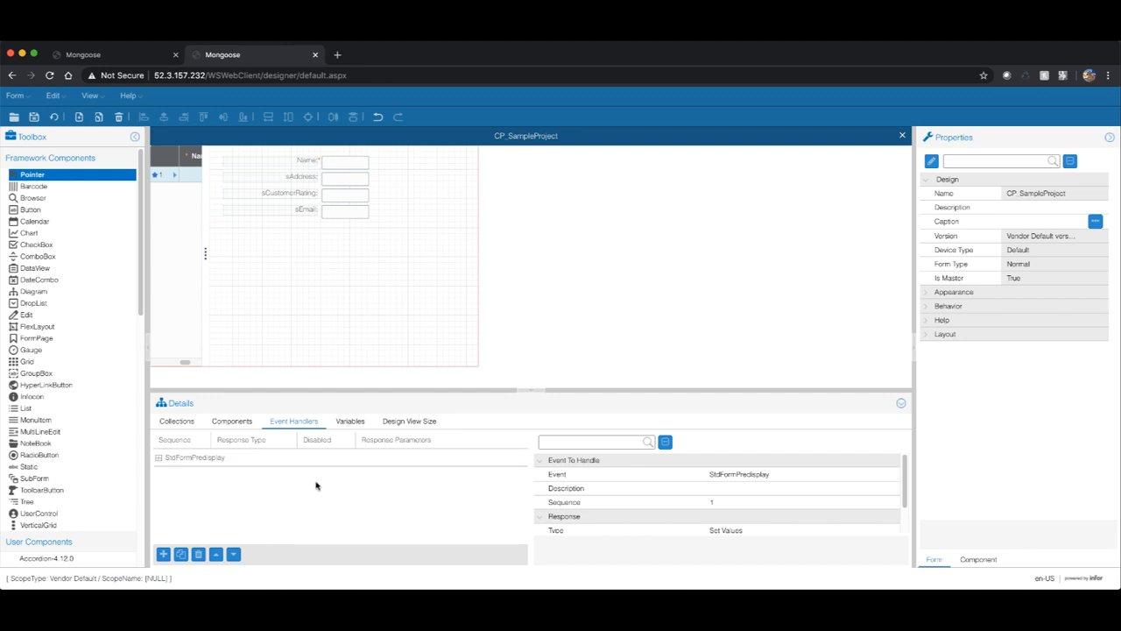
pyautogui.click(158, 458)
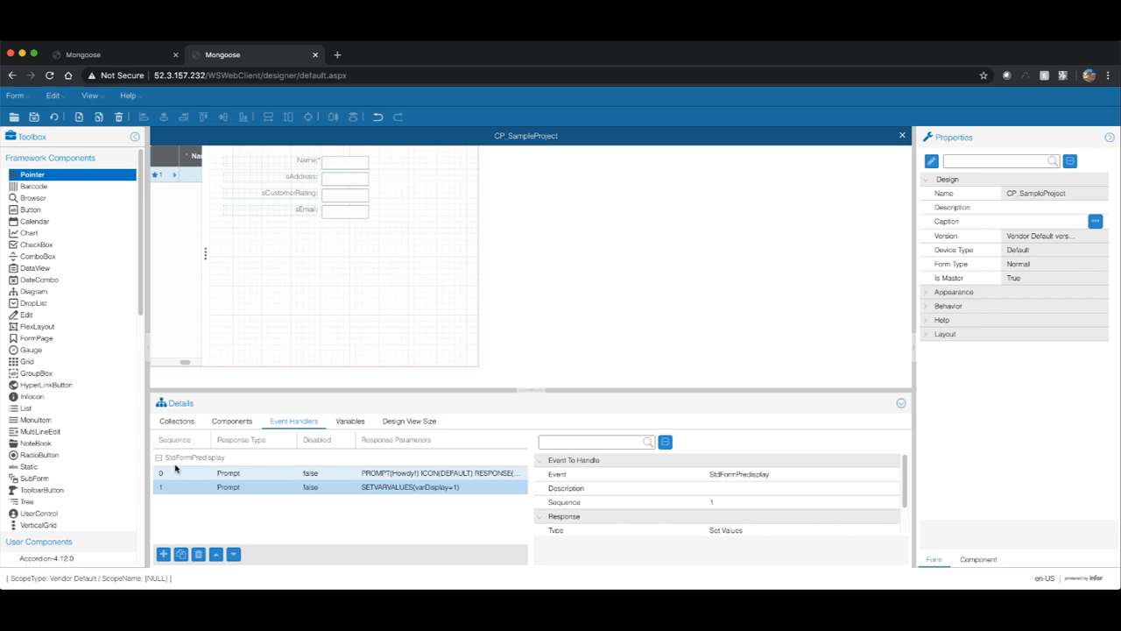
pyautogui.click(257, 487)
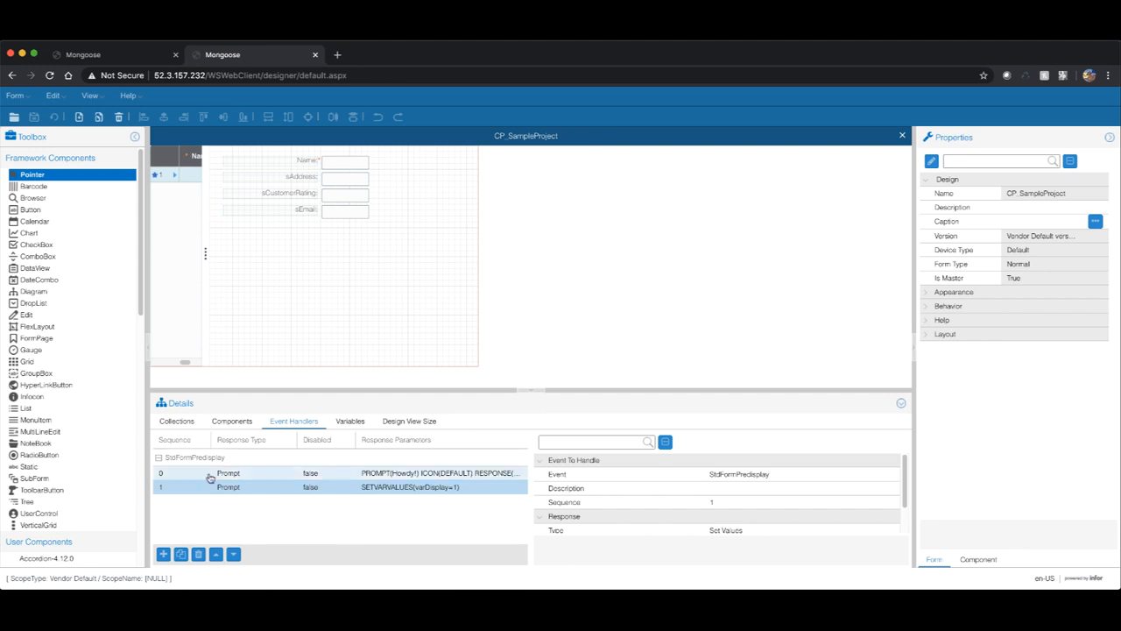
# Step: Set the value of the temporary form variable Test to Testing
pyautogui.click(360, 421)
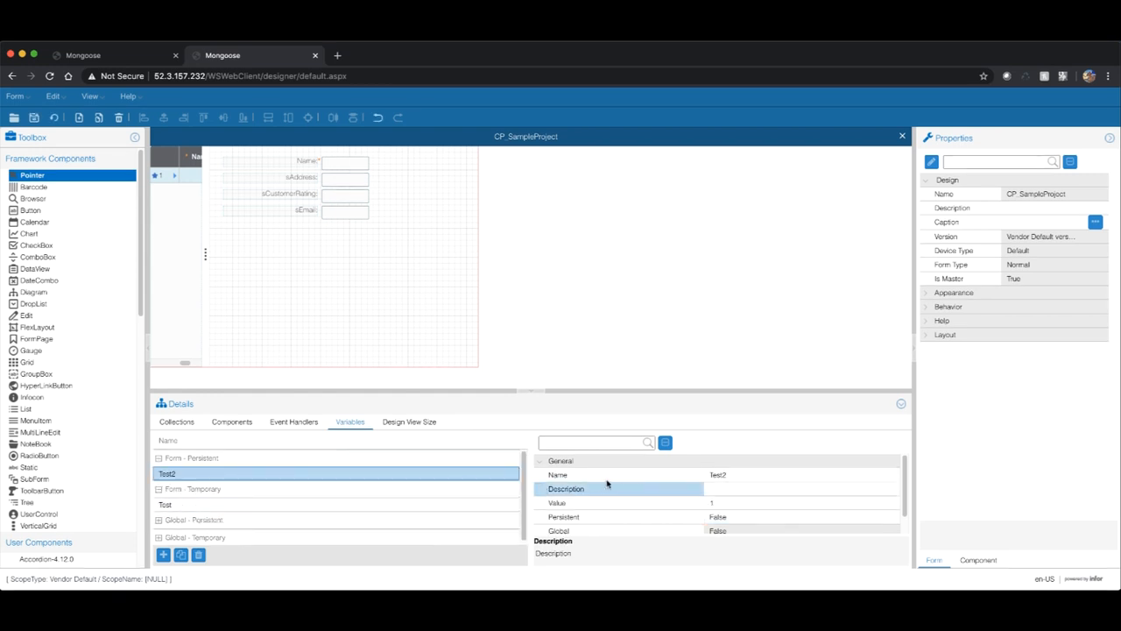
pyautogui.click(200, 508)
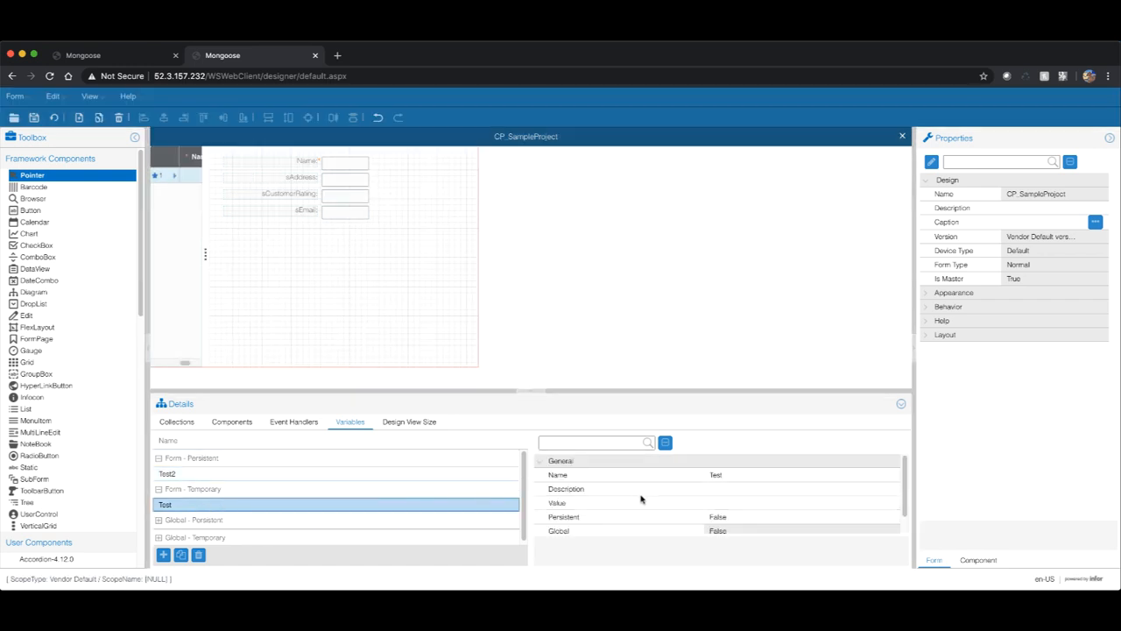
pyautogui.click(734, 502)
pyautogui.write('Testing')
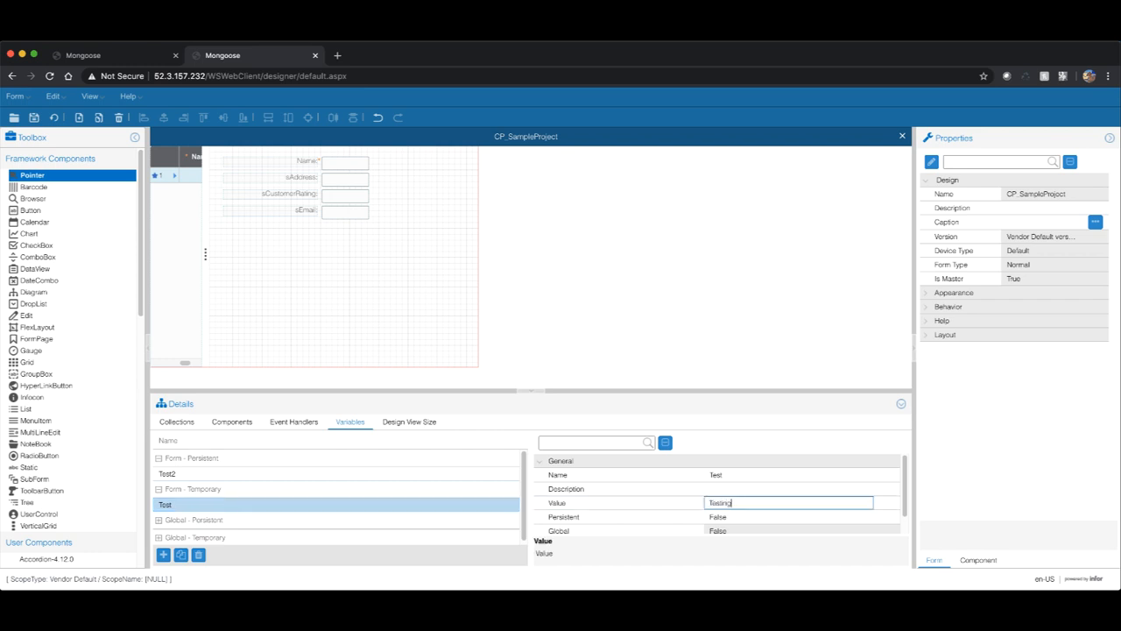
pyautogui.press('Tab')
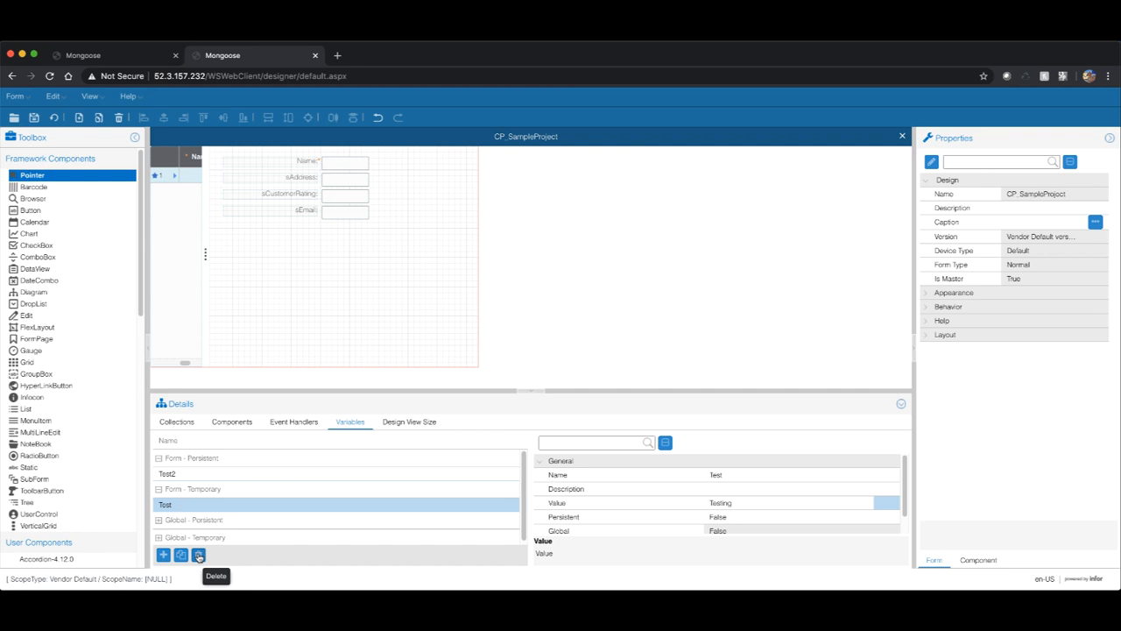
# Step: Resize the design view to a width of 80 and a height of 30, and revert the form definition
pyautogui.click(397, 424)
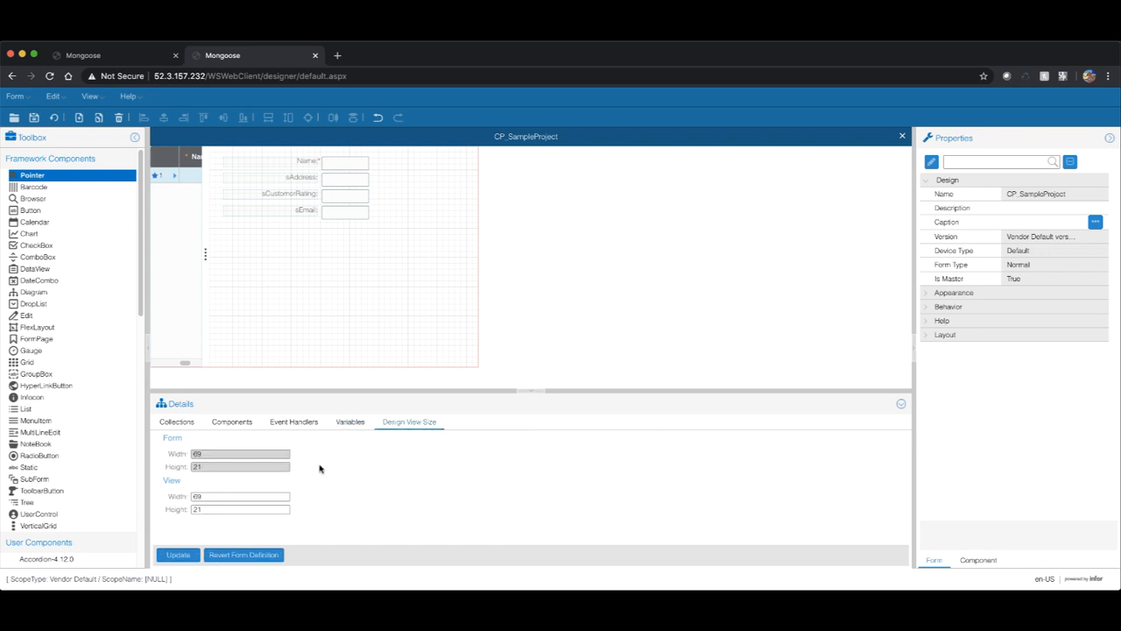
pyautogui.click(205, 496)
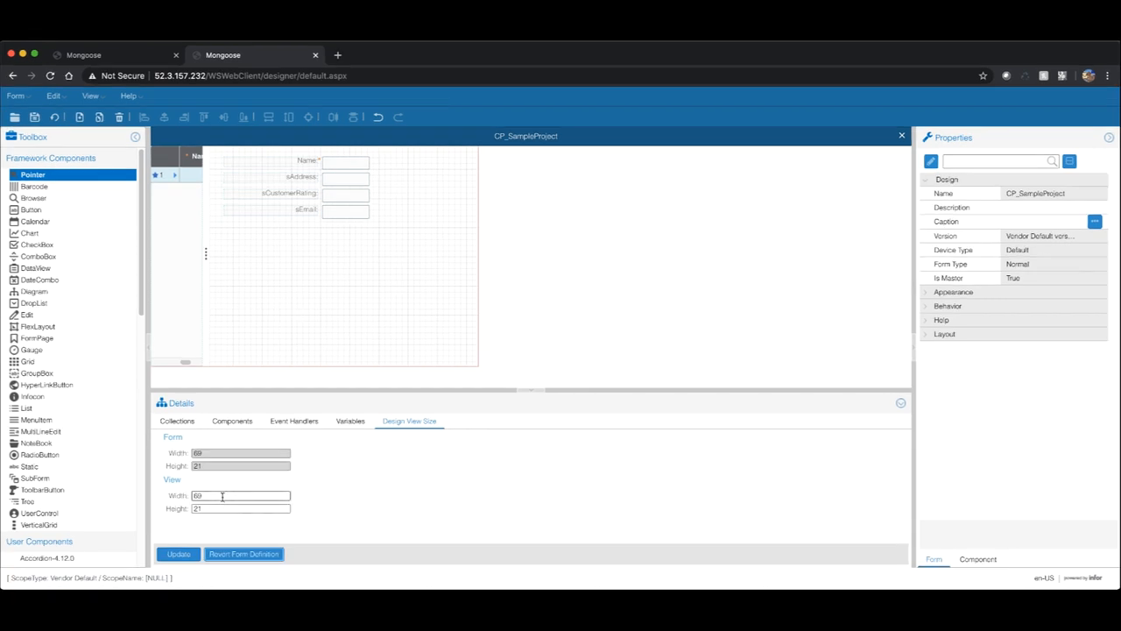
pyautogui.moveTo(223, 497); pyautogui.dragTo(191, 500)
pyautogui.write('80')
pyautogui.press('Tab')
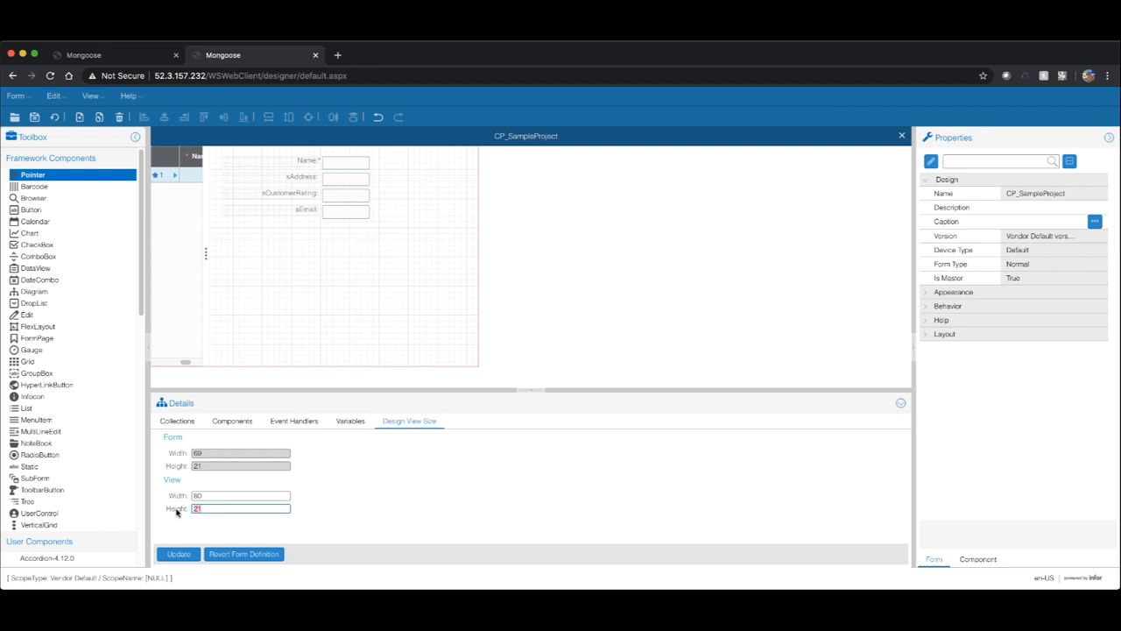
pyautogui.write('30')
pyautogui.click(179, 555)
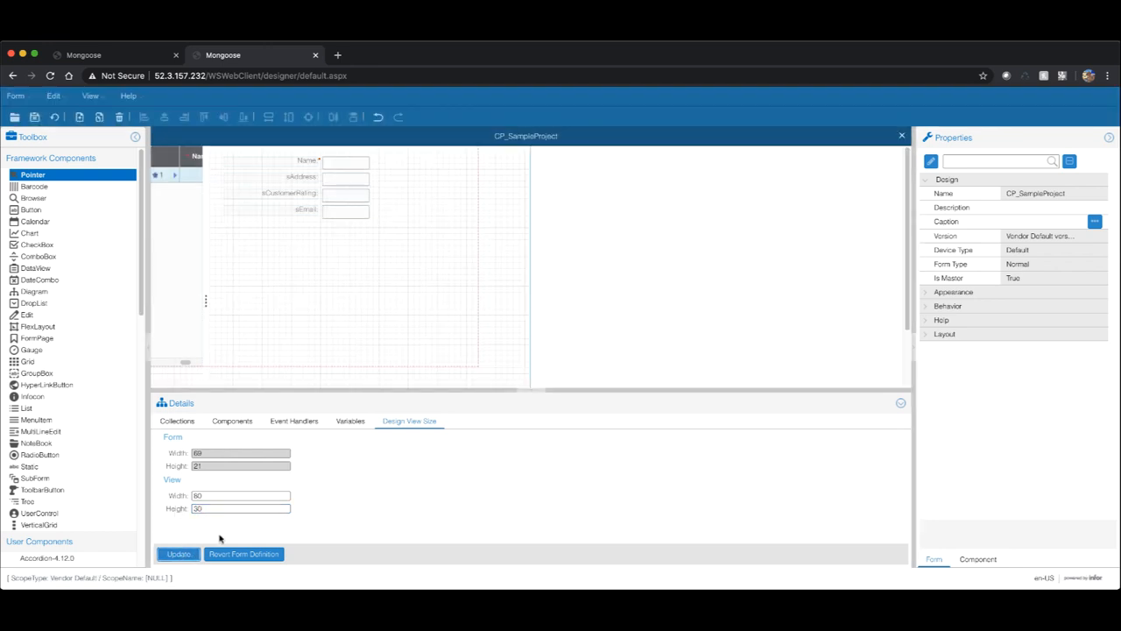
pyautogui.click(246, 555)
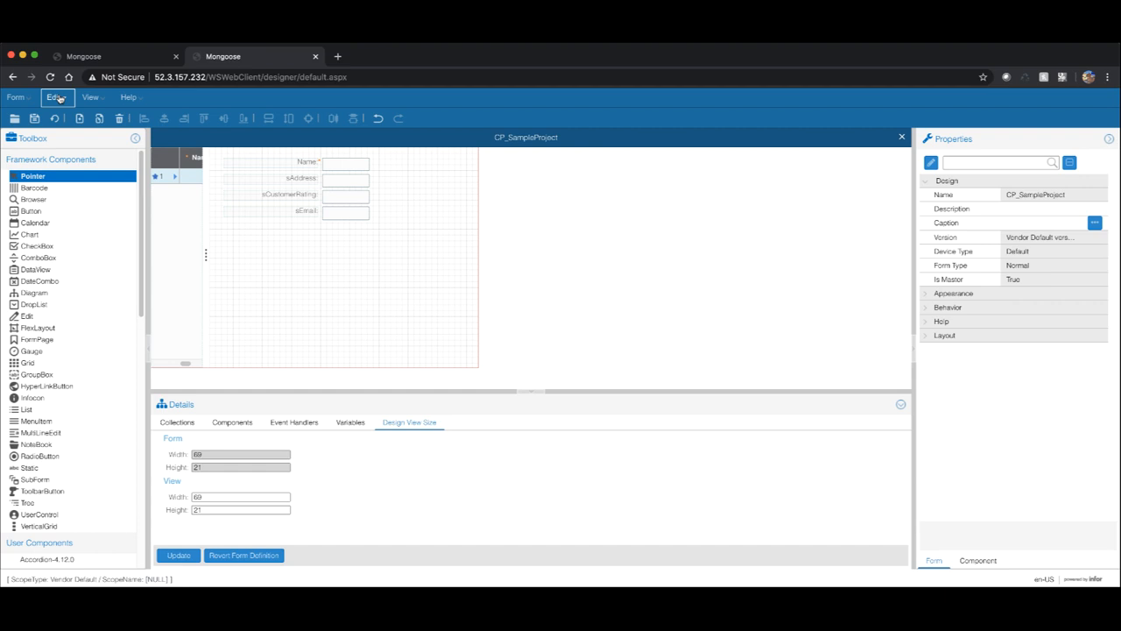
pyautogui.click(56, 97)
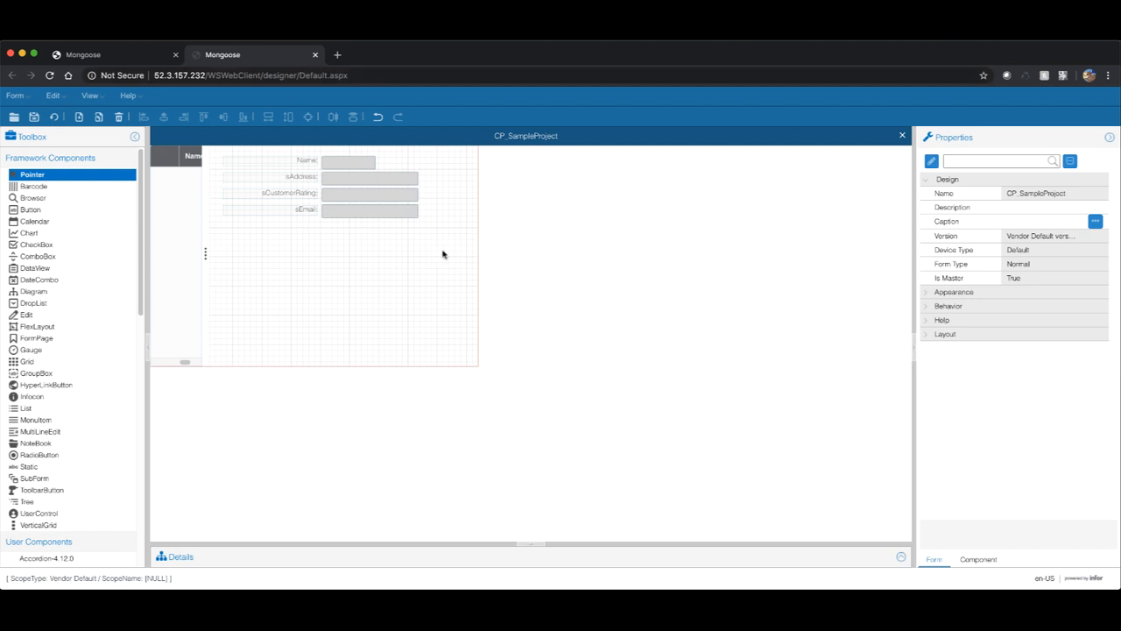
# Step: Make the sEmail, sCustomerRating, sAddress and Name edit fields the same width, using the Name field as the reference
pyautogui.click(349, 214)
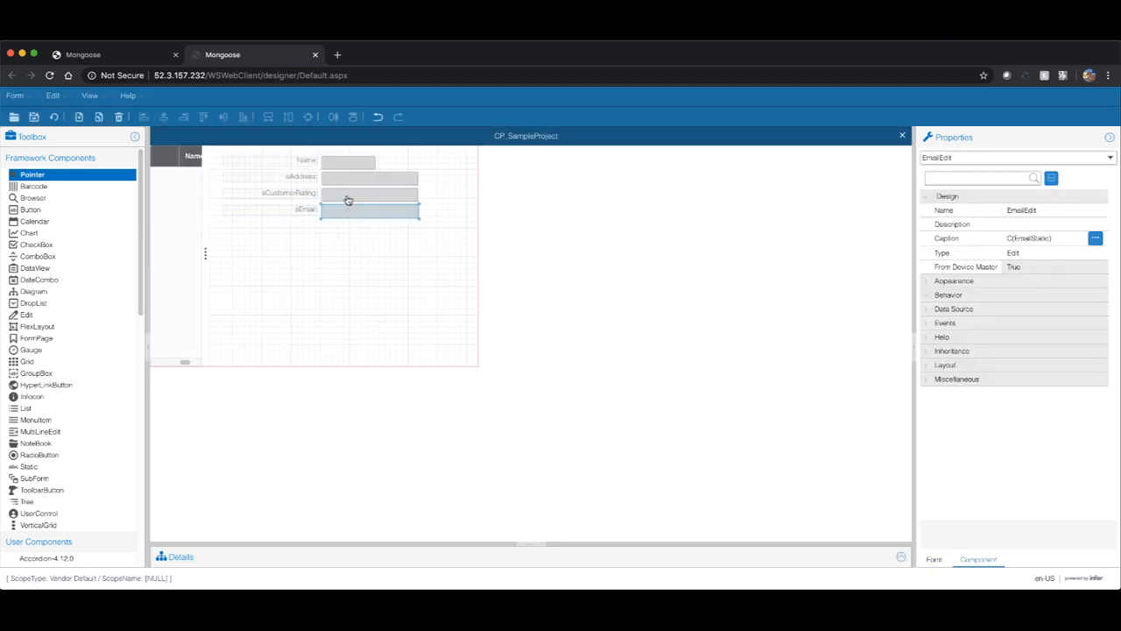
pyautogui.keyDown('shift'); pyautogui.click(348, 200); pyautogui.keyUp('shift')
pyautogui.keyDown('shift'); pyautogui.click(341, 176); pyautogui.keyUp('shift')
pyautogui.keyDown('shift'); pyautogui.click(341, 165); pyautogui.keyUp('shift')
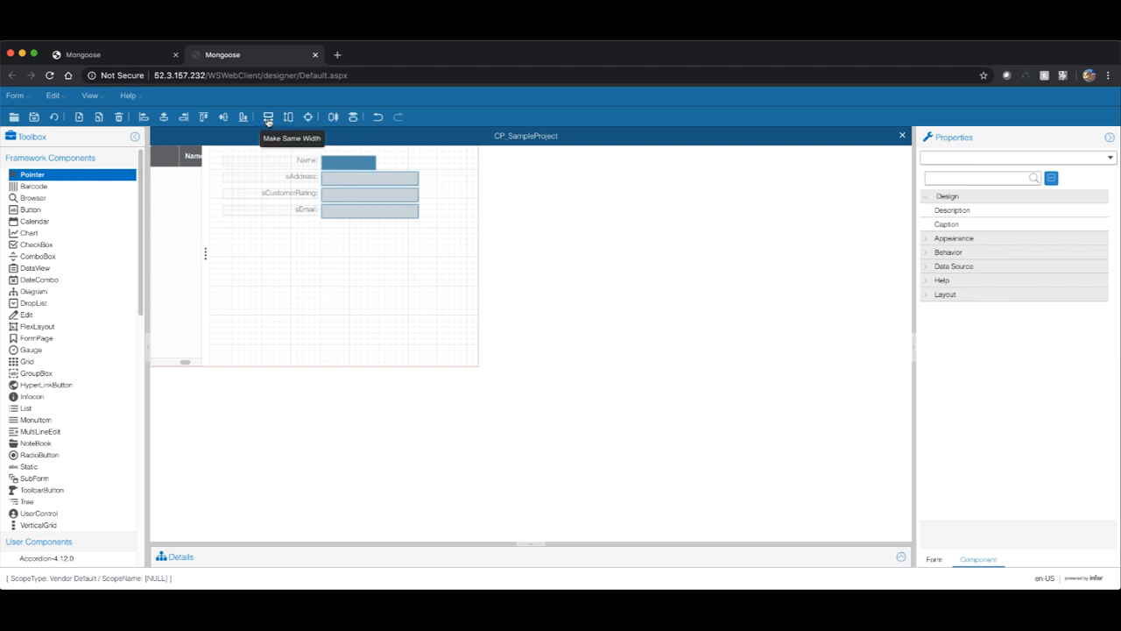
pyautogui.click(268, 120)
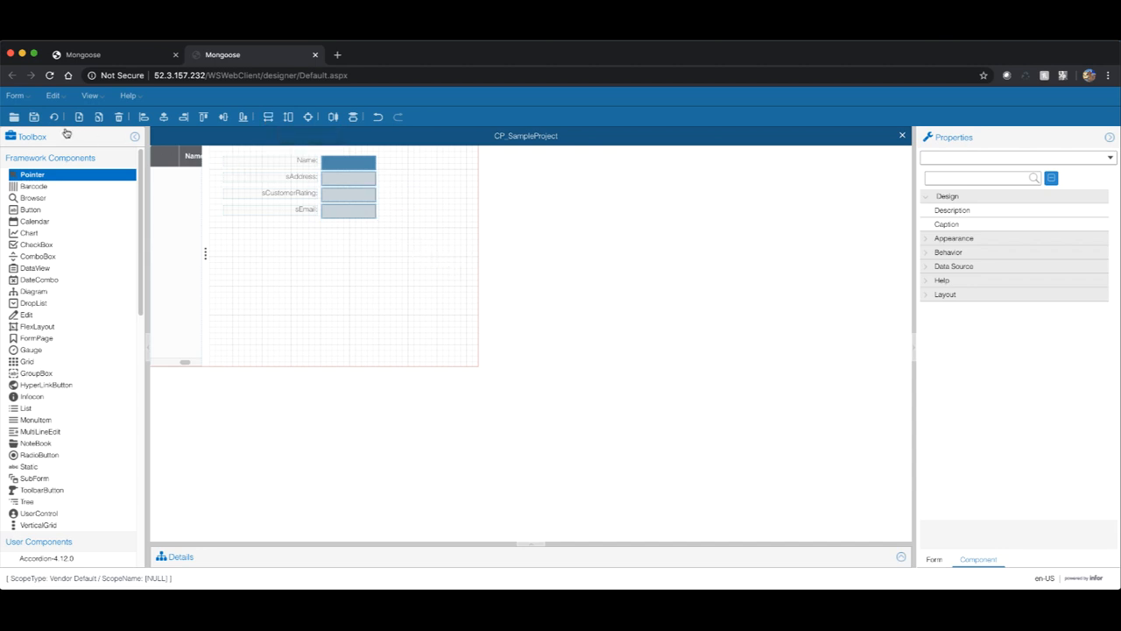
# Step: Examine the sEmail edit field's context options, including Set Current Selection, and dismiss them
pyautogui.click(355, 216)
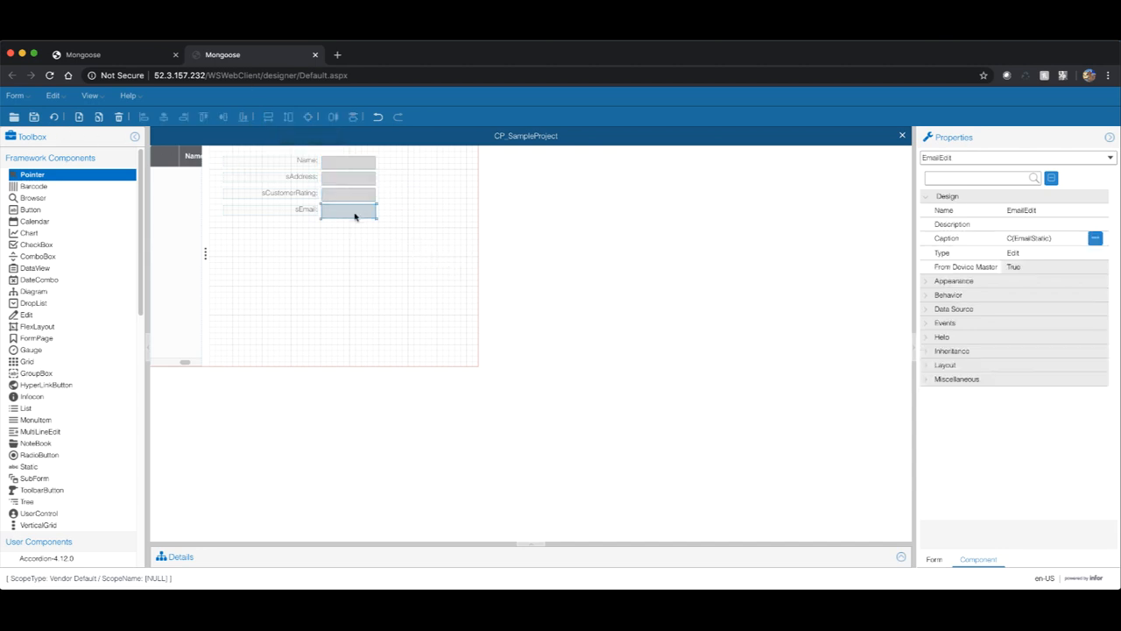
pyautogui.rightClick(355, 216)
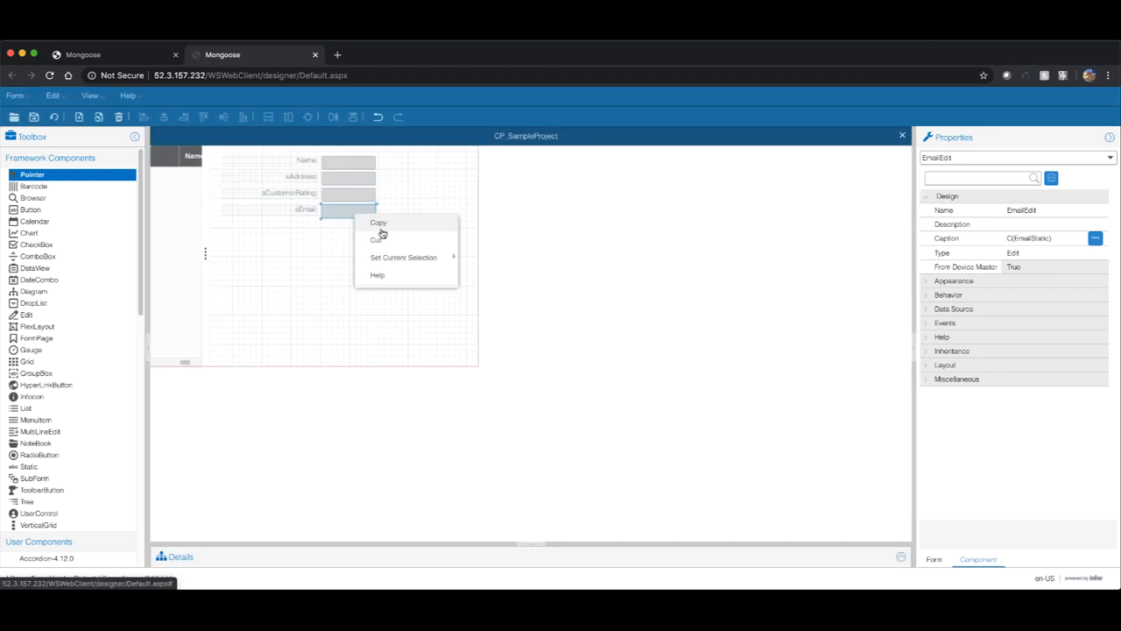
pyautogui.moveTo(399, 259)
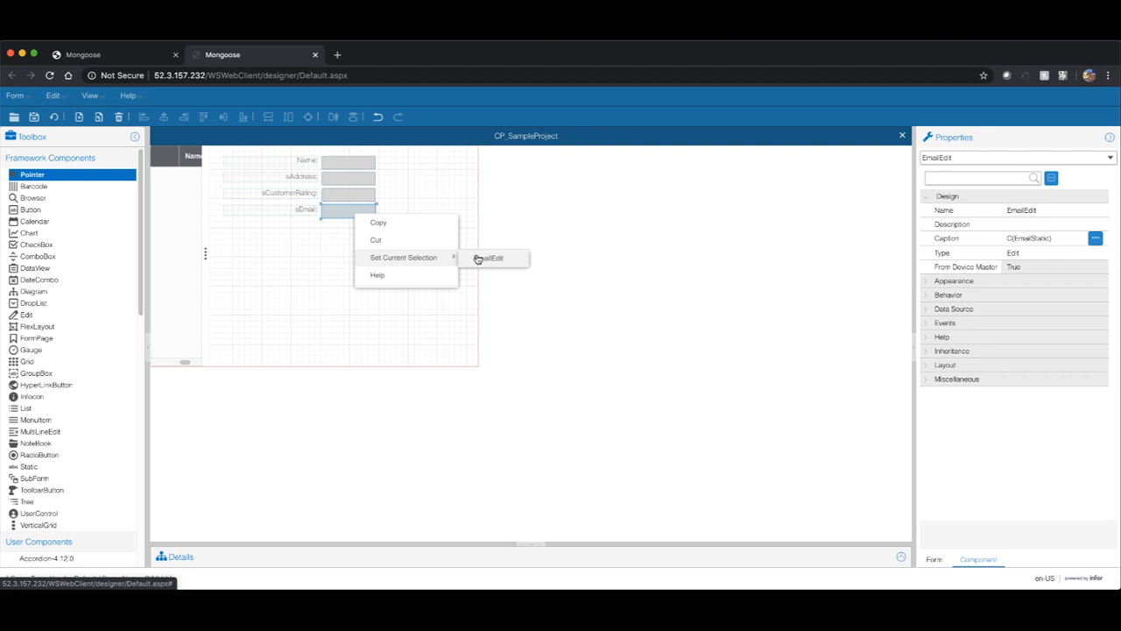
pyautogui.click(389, 204)
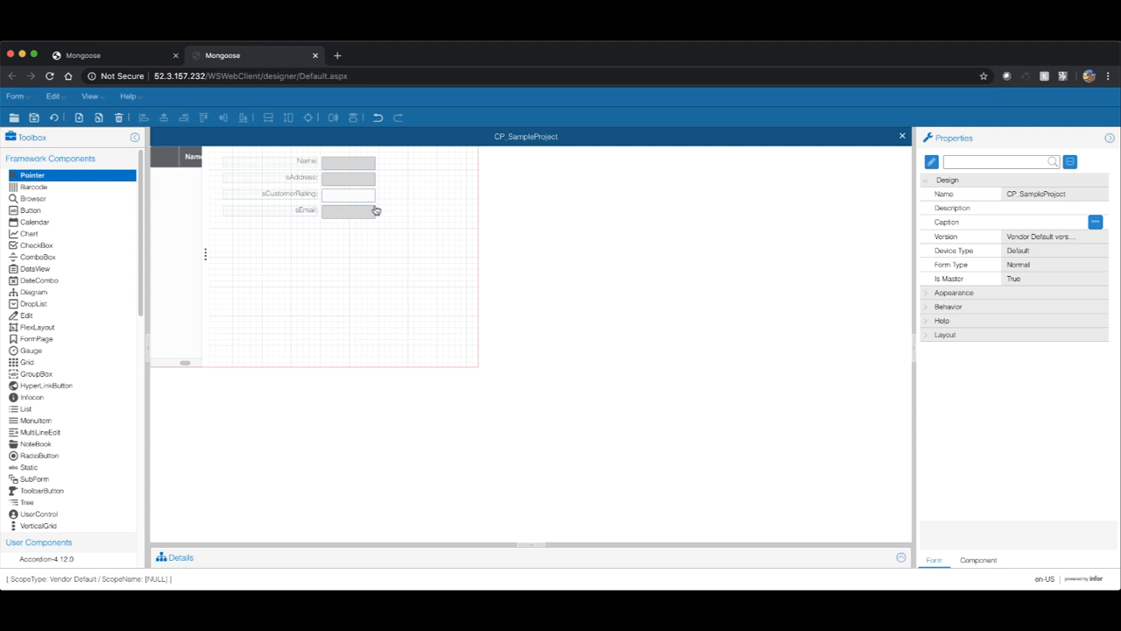
# Step: Replace the sCustomerRating edit field with a SoHoRating user component drawn in the same spot
pyautogui.click(347, 194)
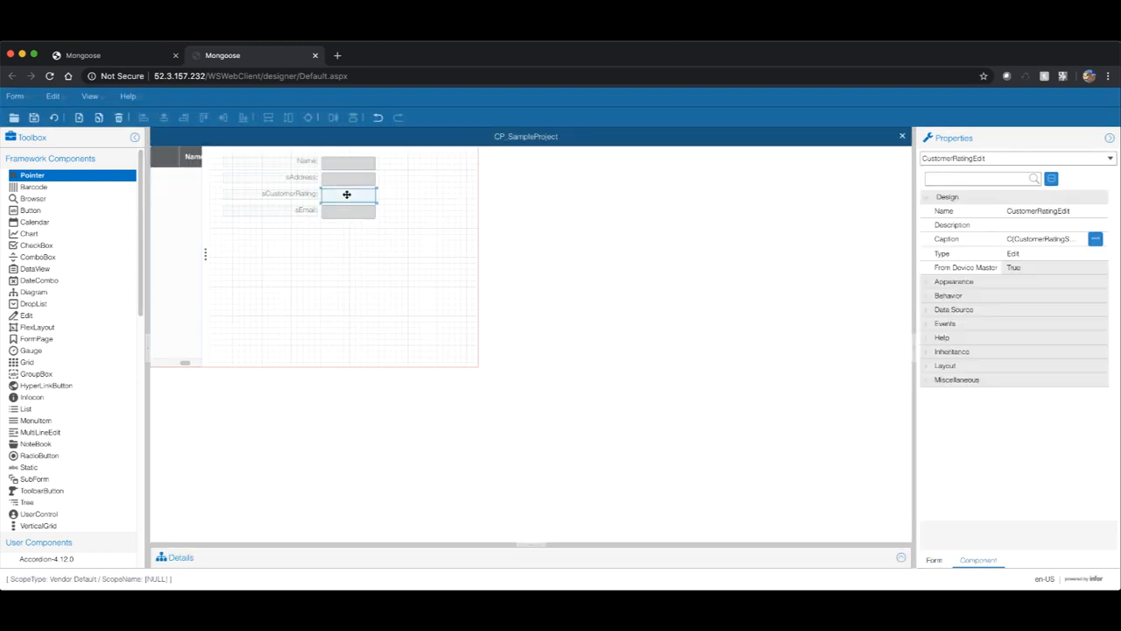
pyautogui.press('Delete')
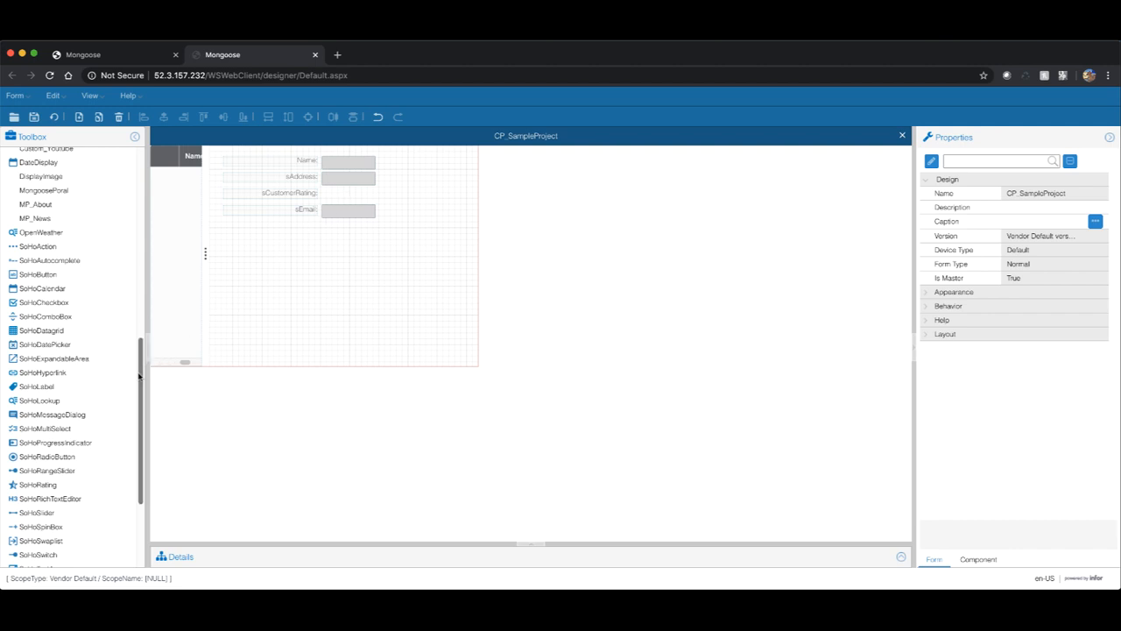
pyautogui.click(39, 486)
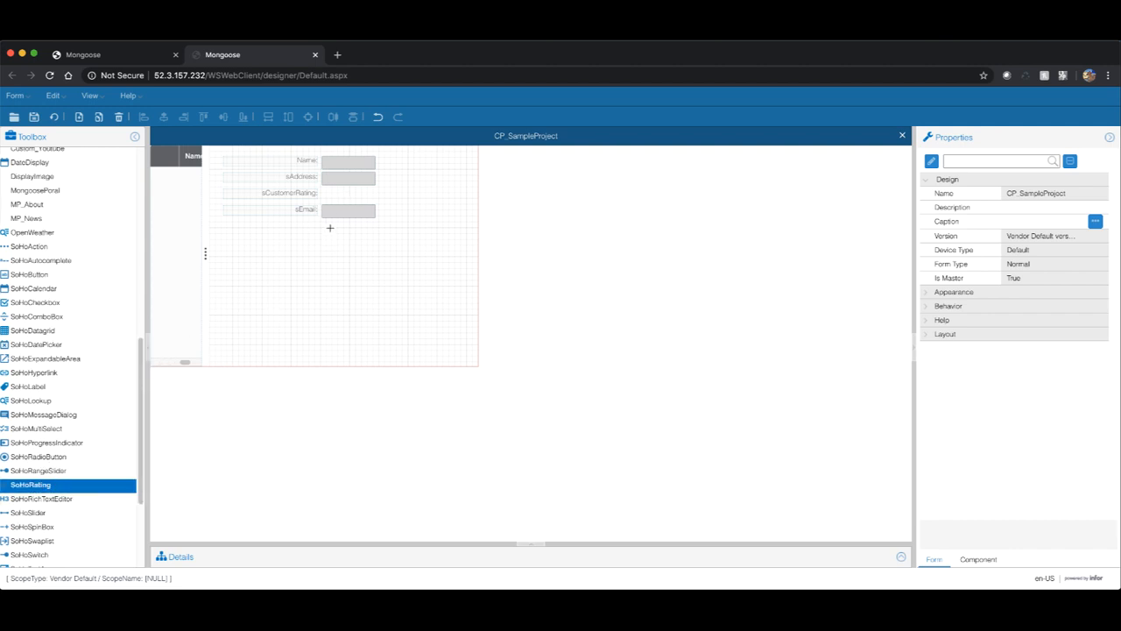
pyautogui.moveTo(324, 193); pyautogui.dragTo(374, 205)
pyautogui.click(337, 197)
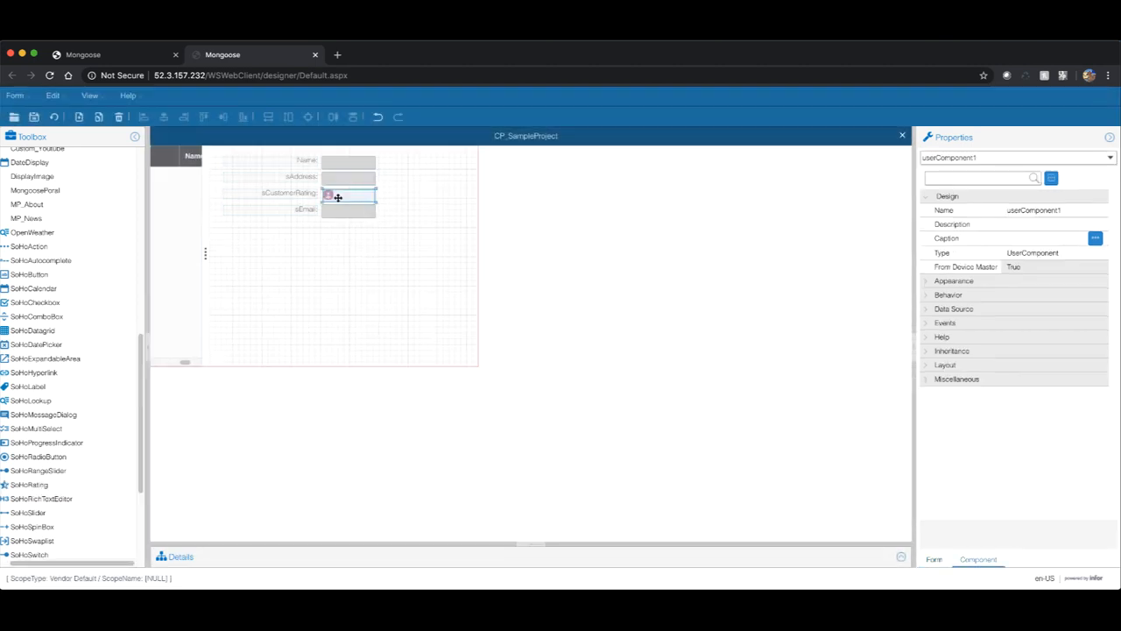
# Step: Bind the new rating component to object.CustomerRating and save the form
pyautogui.click(927, 311)
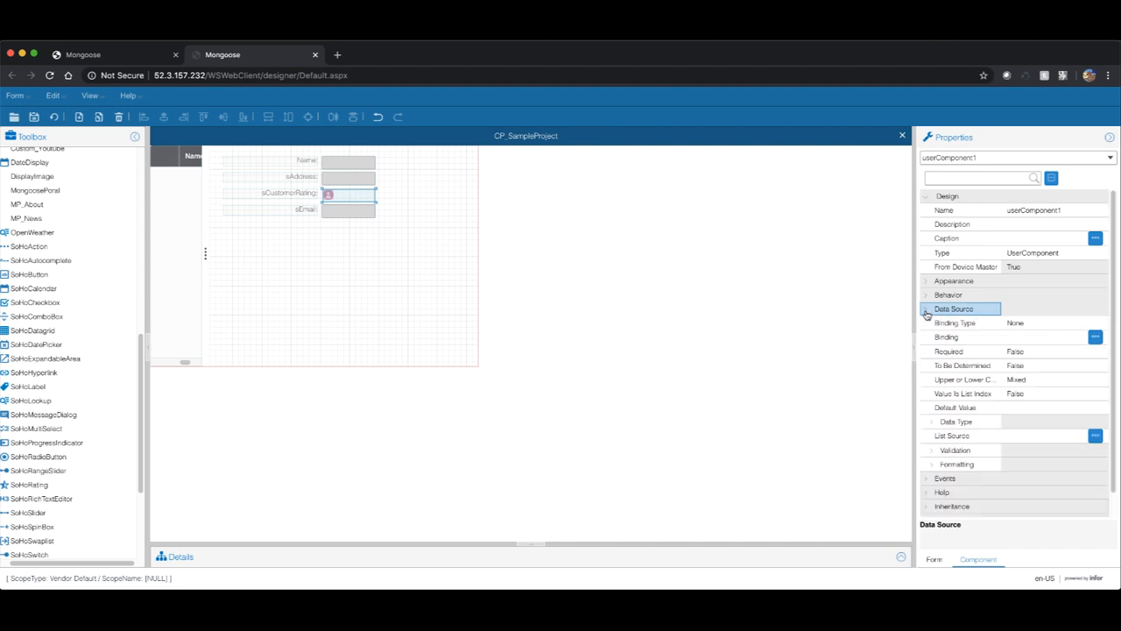
pyautogui.click(1063, 338)
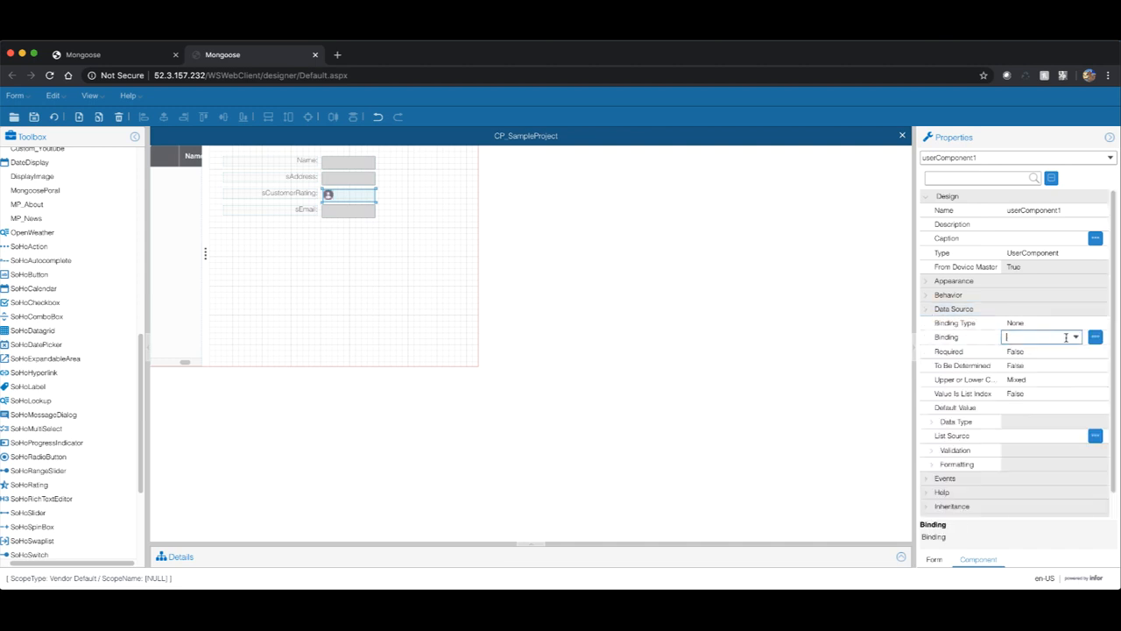
pyautogui.click(1078, 339)
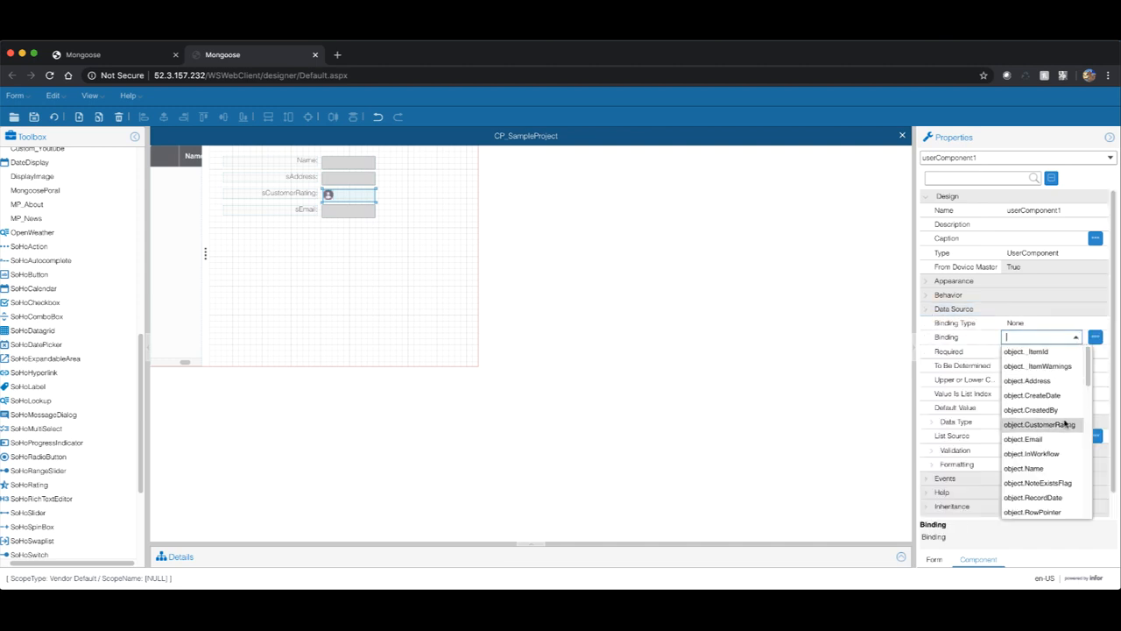
pyautogui.click(1063, 425)
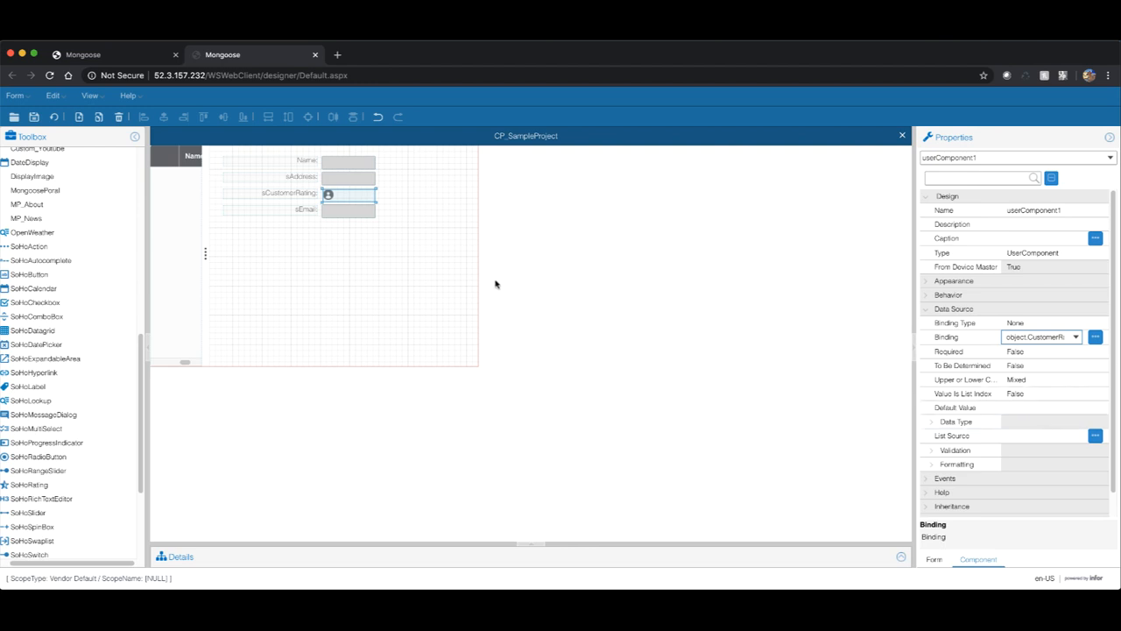
pyautogui.click(34, 117)
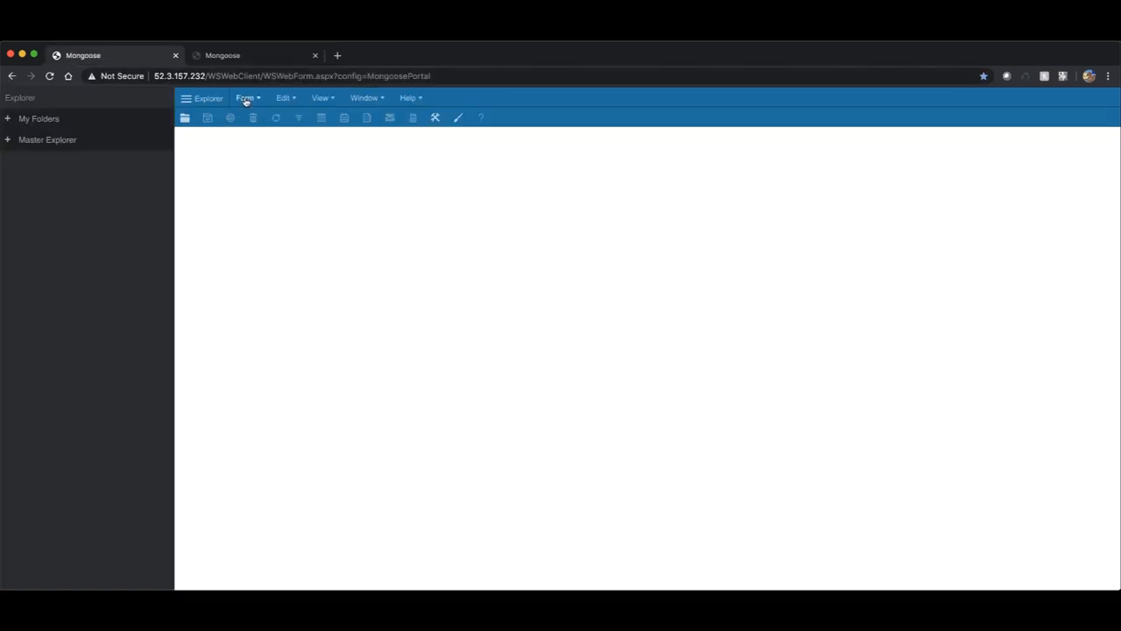
# Step: Open the CP_SampleProject form in the Mongoose web client and set the Acme record's customer rating to five stars
pyautogui.click(247, 98)
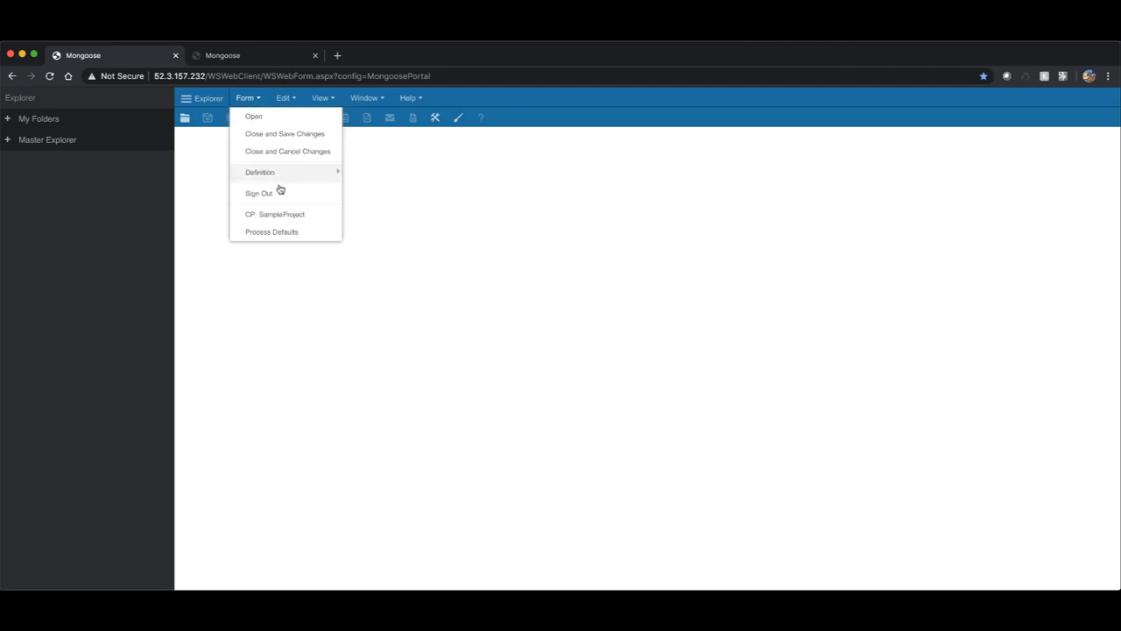
pyautogui.click(287, 215)
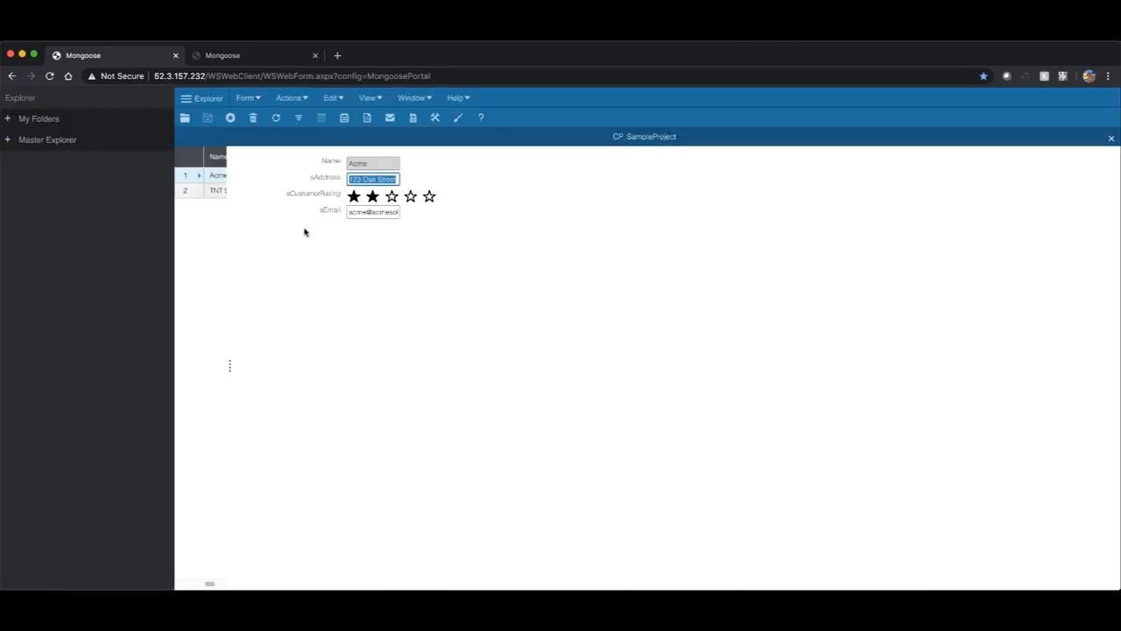
pyautogui.click(412, 198)
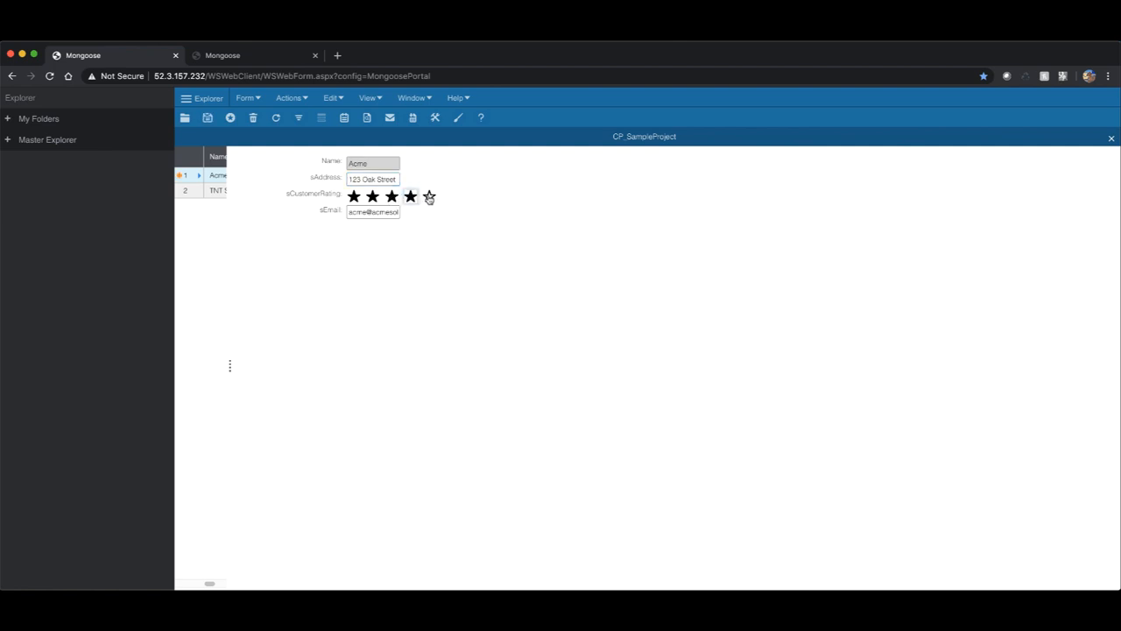
pyautogui.click(429, 197)
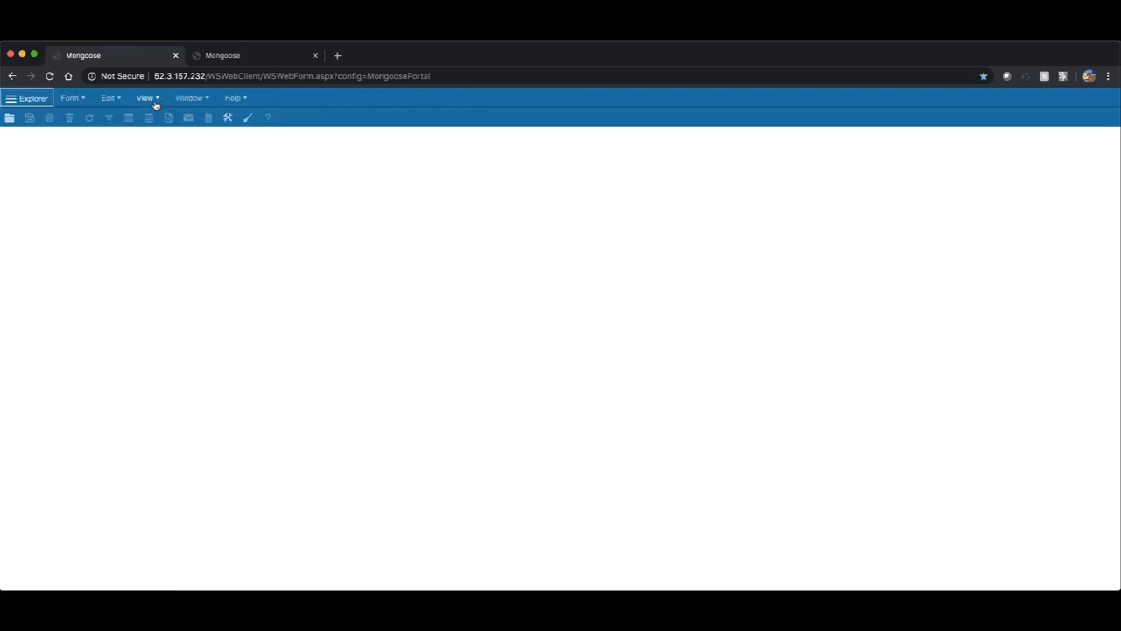
# Step: Review the Diagnostics settings in User Preferences across the General, Form, IDO Collections and Others categories
pyautogui.click(155, 99)
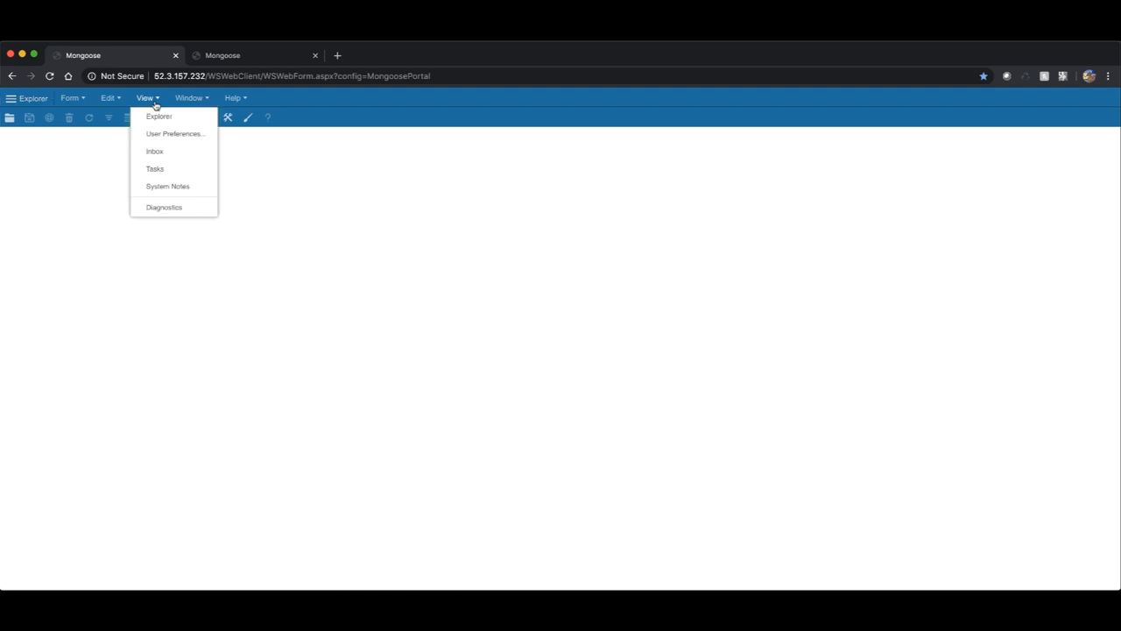
pyautogui.click(169, 211)
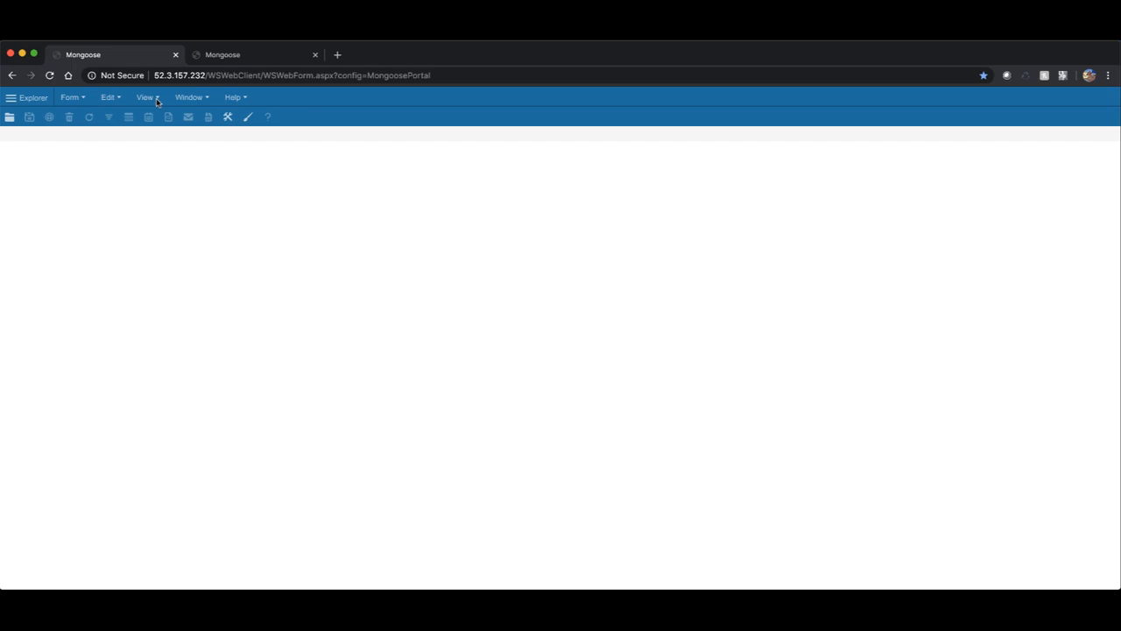
pyautogui.click(157, 101)
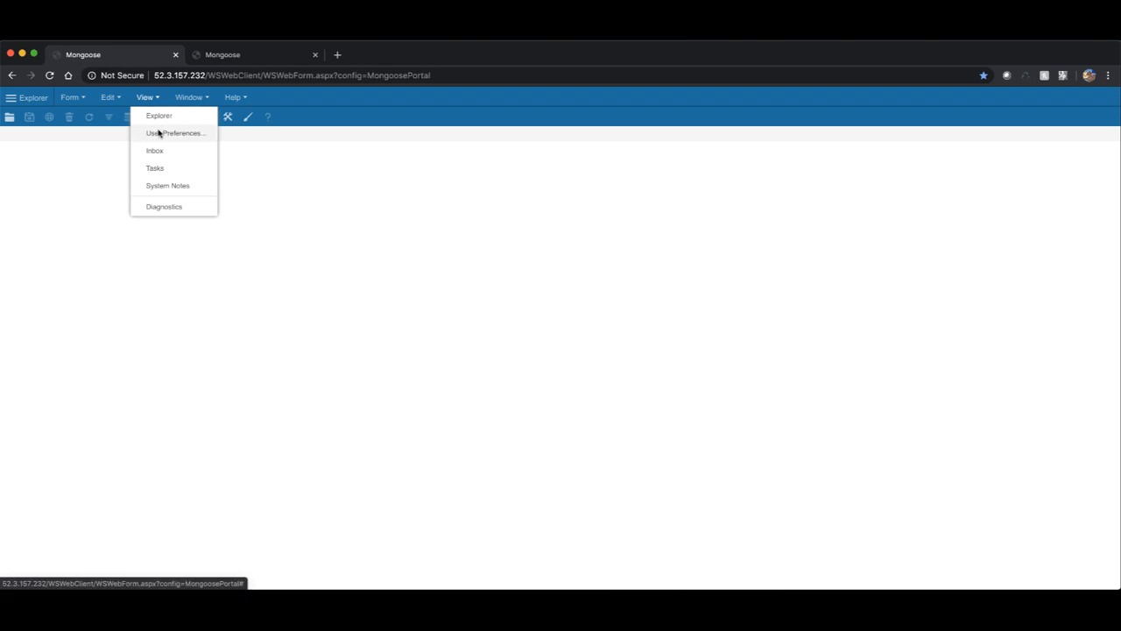
pyautogui.click(162, 133)
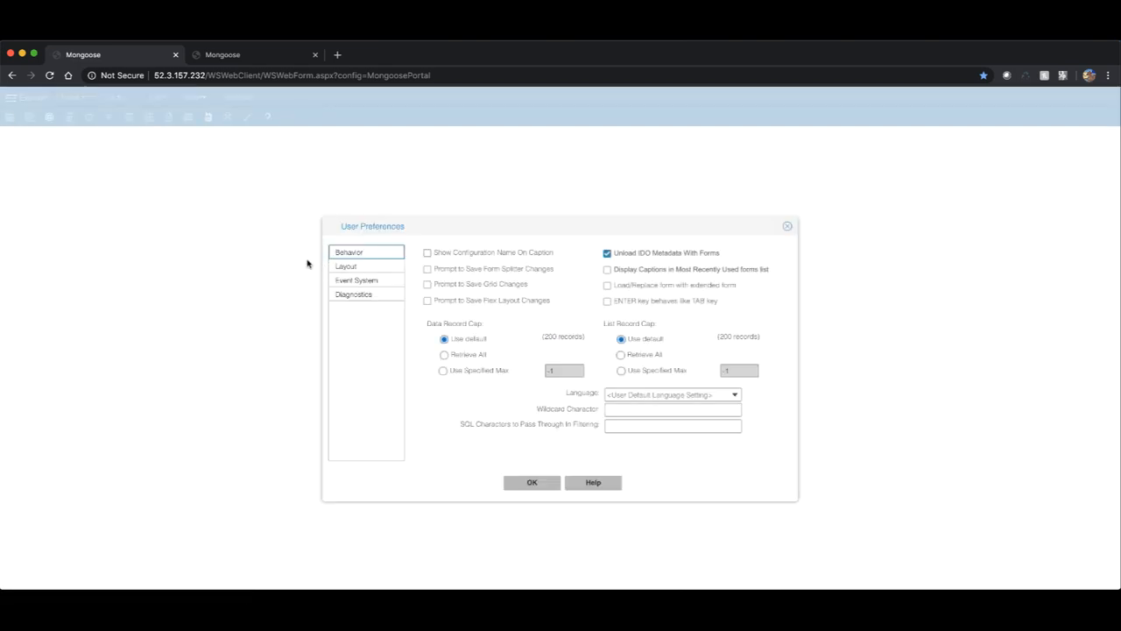
pyautogui.click(363, 295)
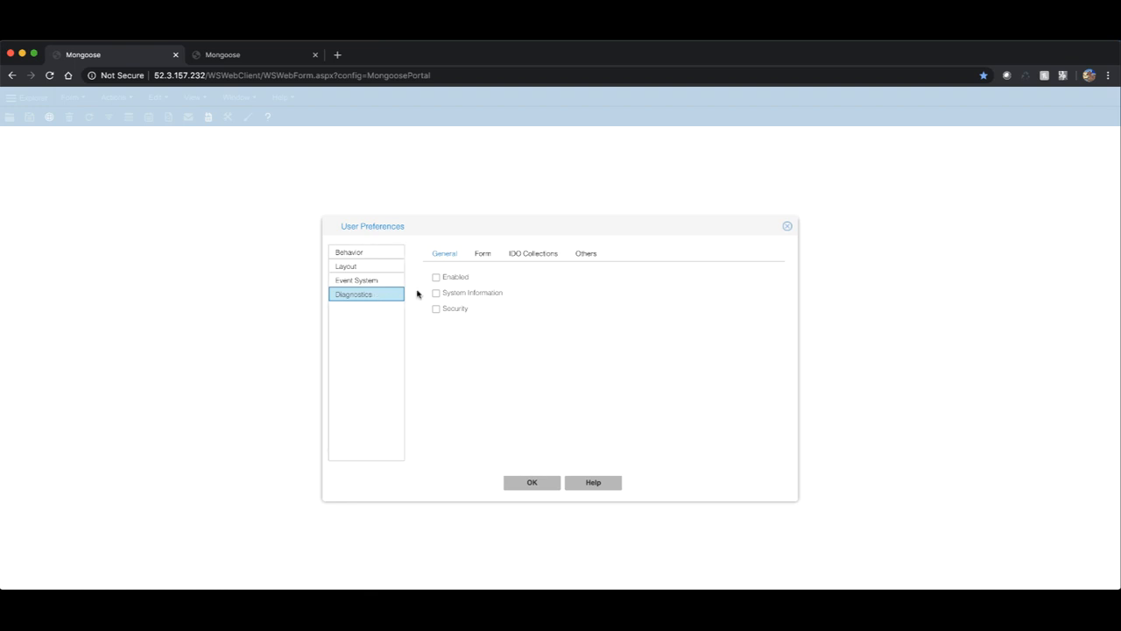
pyautogui.click(482, 256)
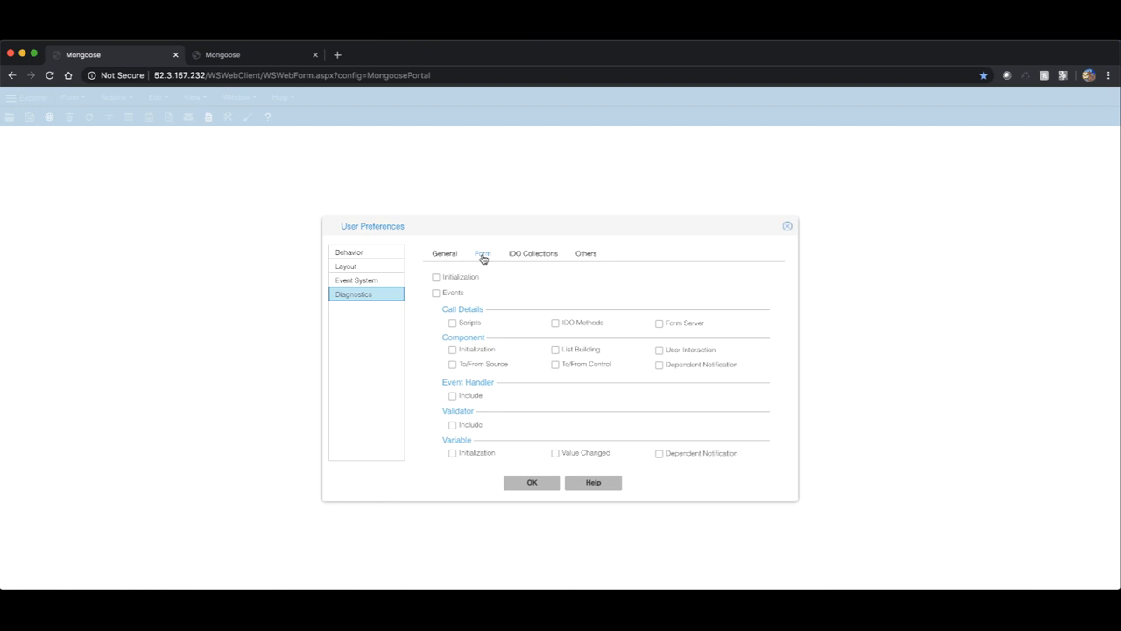
pyautogui.click(526, 254)
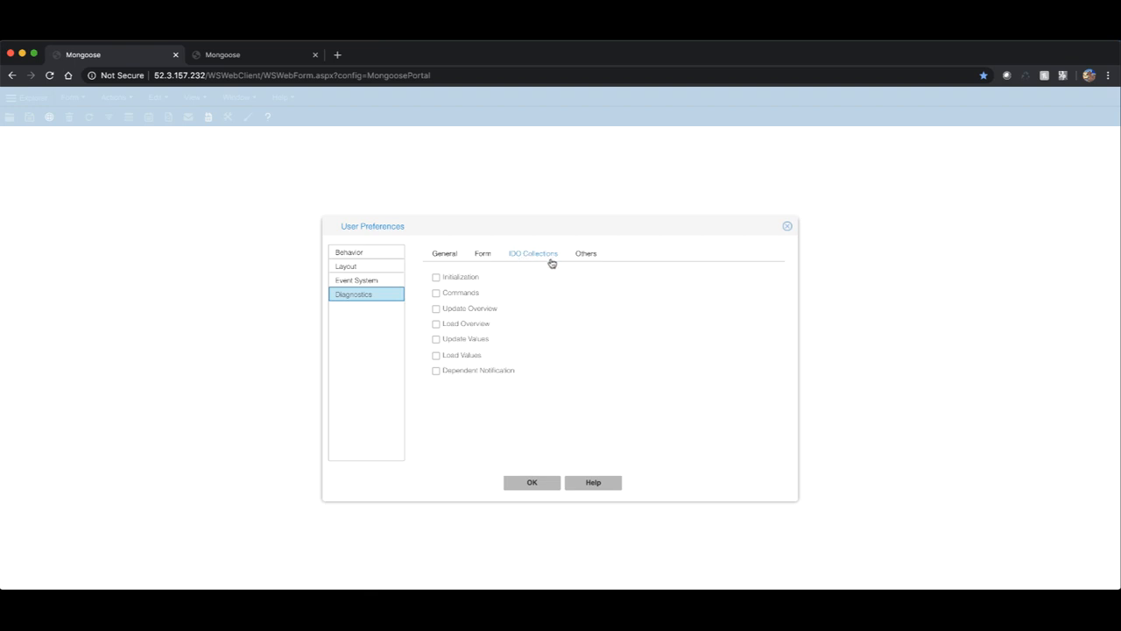
pyautogui.click(585, 254)
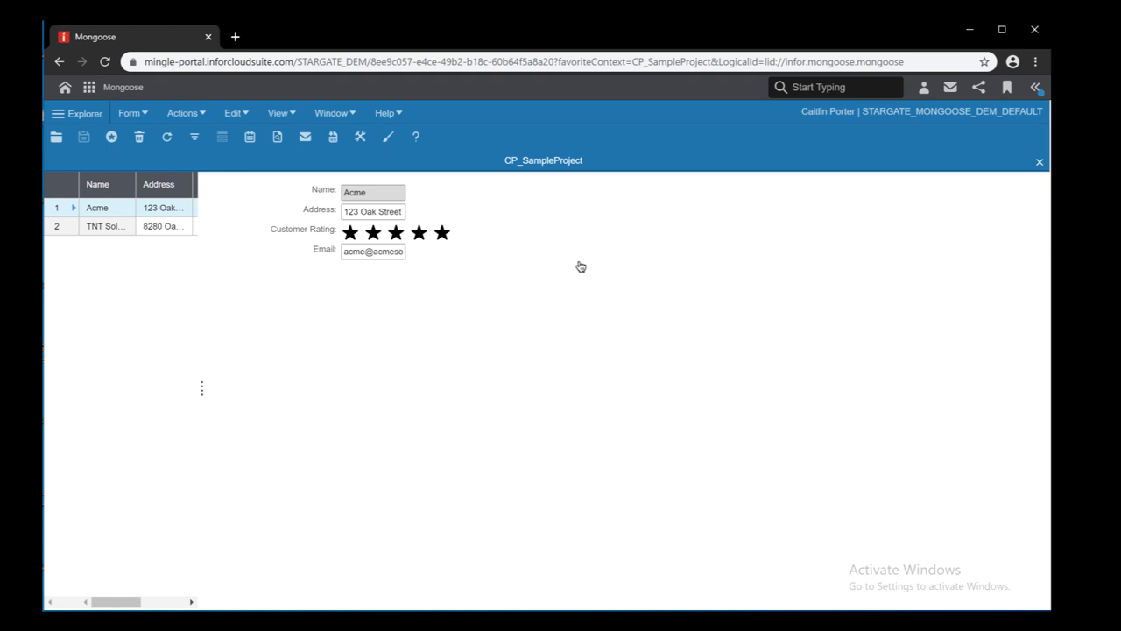
# Step: Open the Diagnostics window for the CP_SampleProject form and examine its search field and WinStudio log messages
pyautogui.click(272, 113)
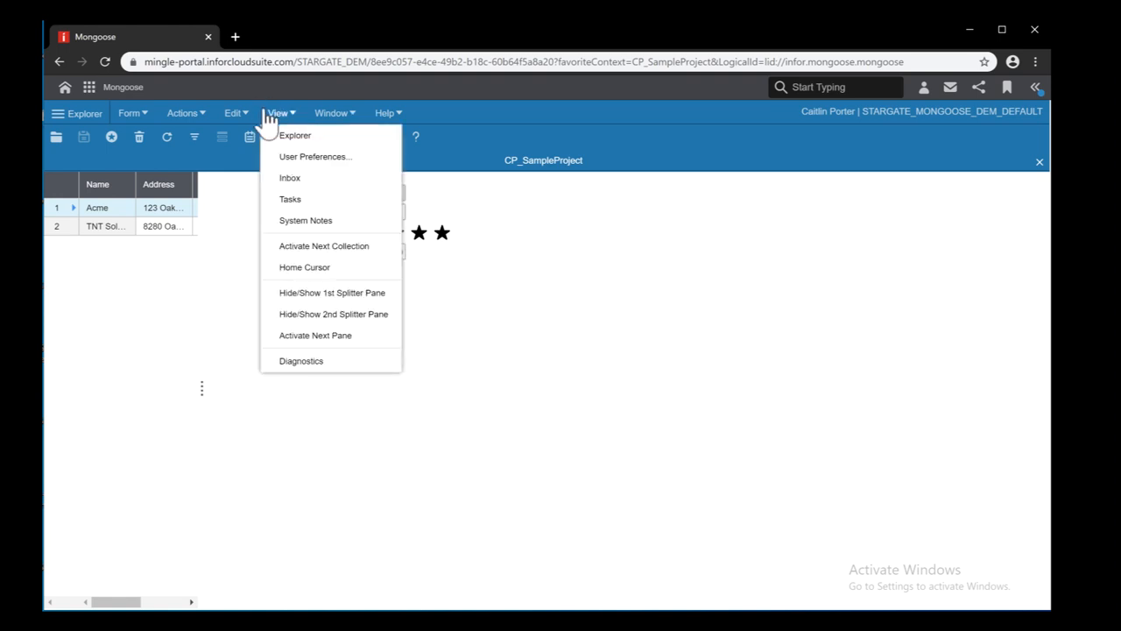
pyautogui.click(319, 361)
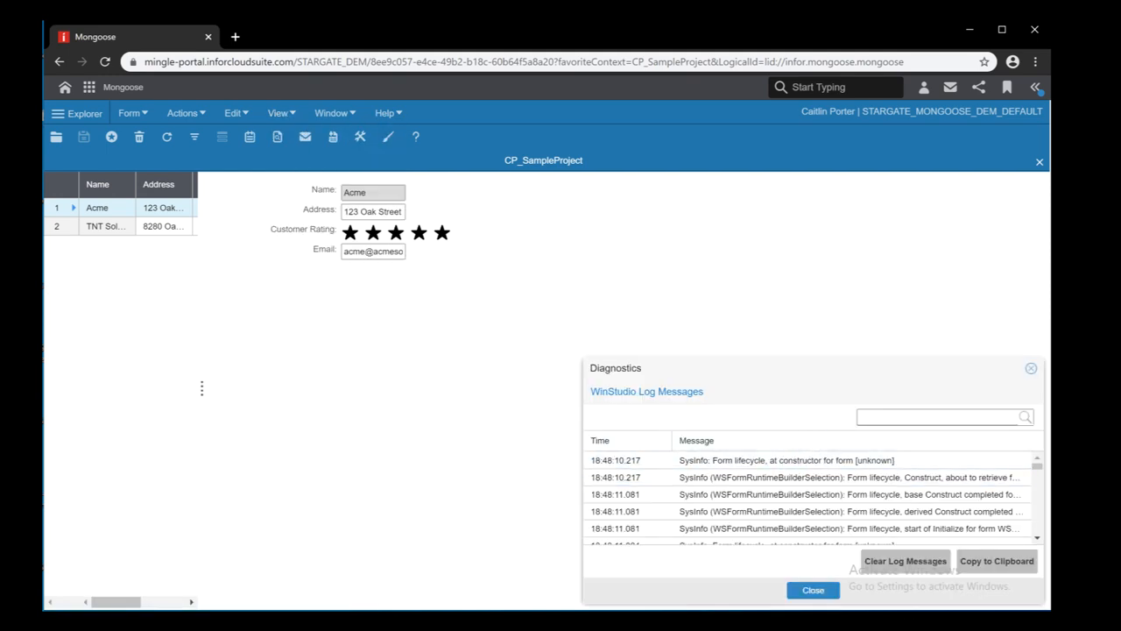
pyautogui.click(899, 416)
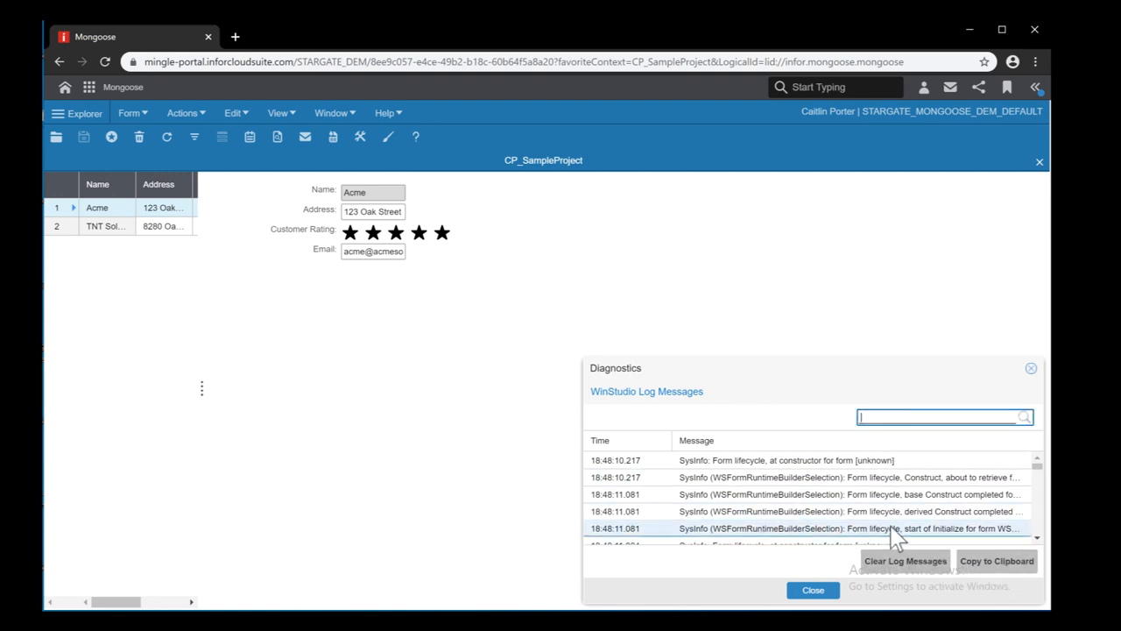
pyautogui.scroll(-3, 889, 534)
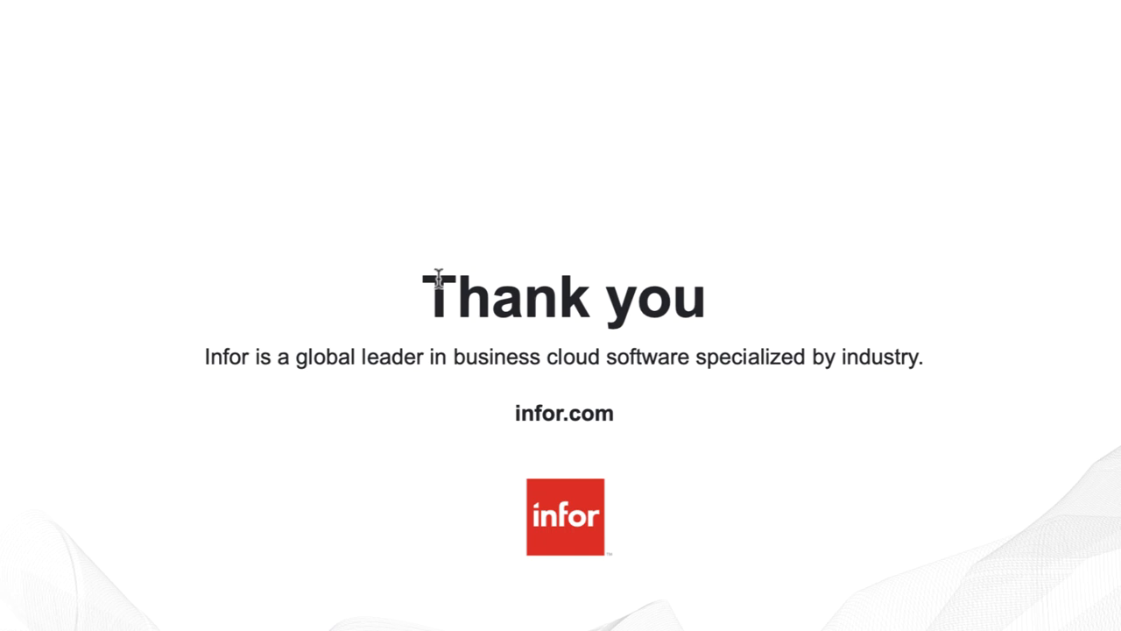